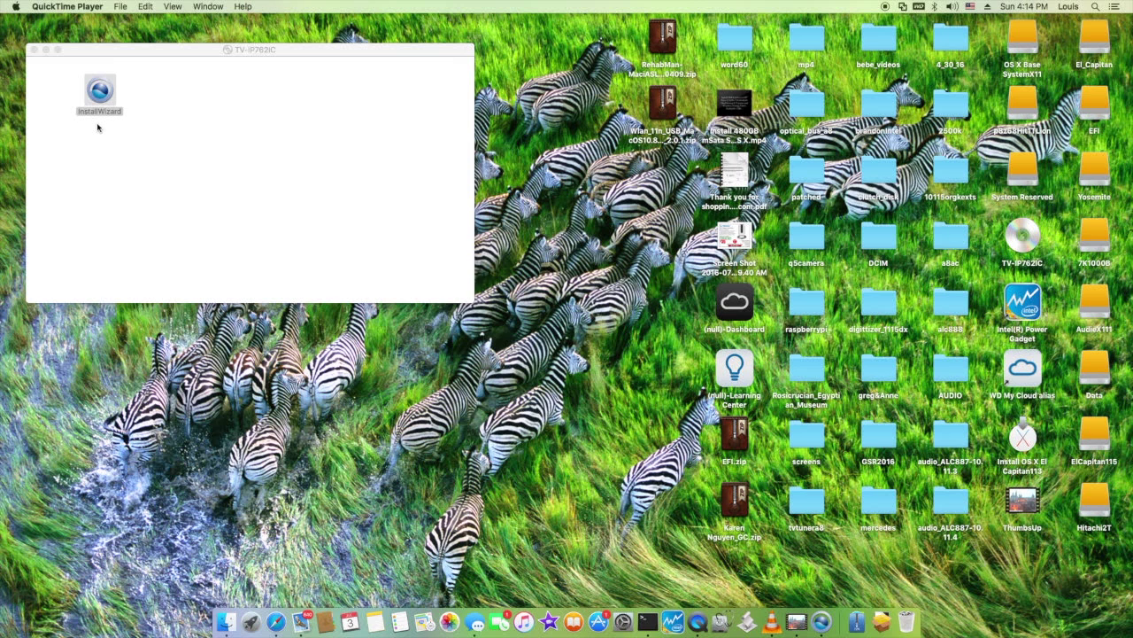
Launch the Install Wizard, start camera setup and accept the TRENDnet Cloud terms of use
{"action": "left_click", "coordinate": [103, 92]}
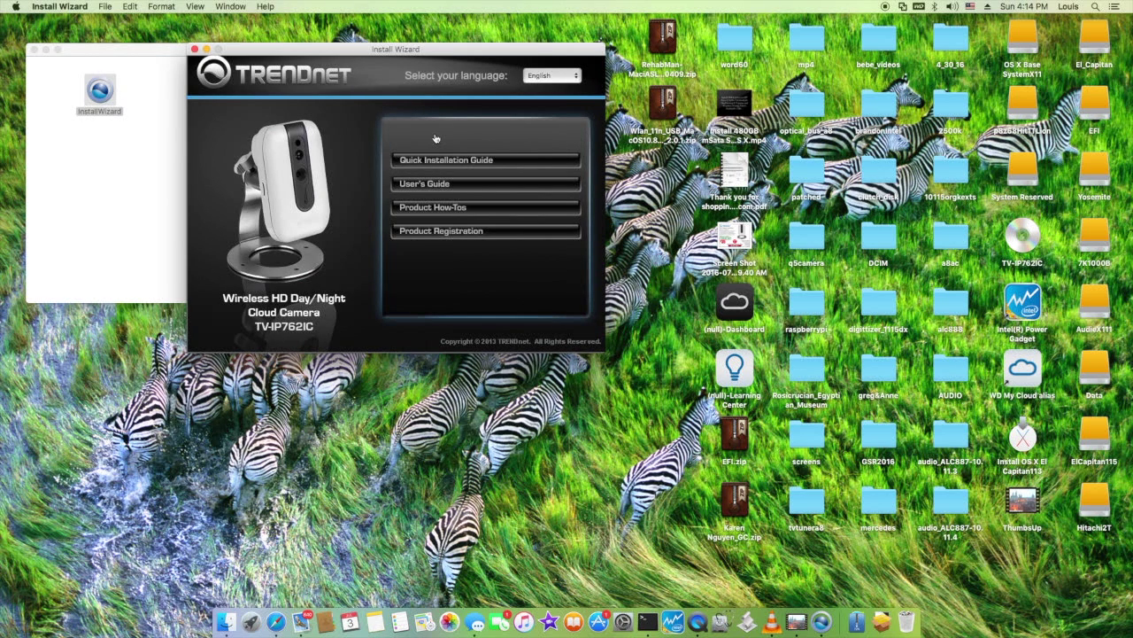
{"action": "left_click", "coordinate": [423, 140]}
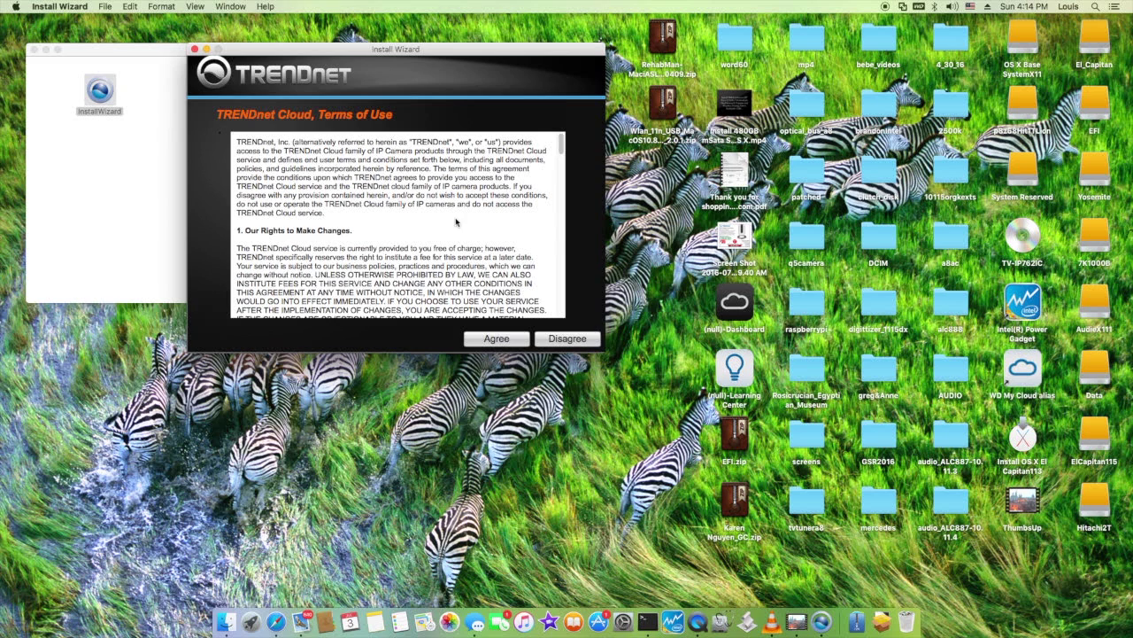
{"action": "left_click", "coordinate": [486, 345]}
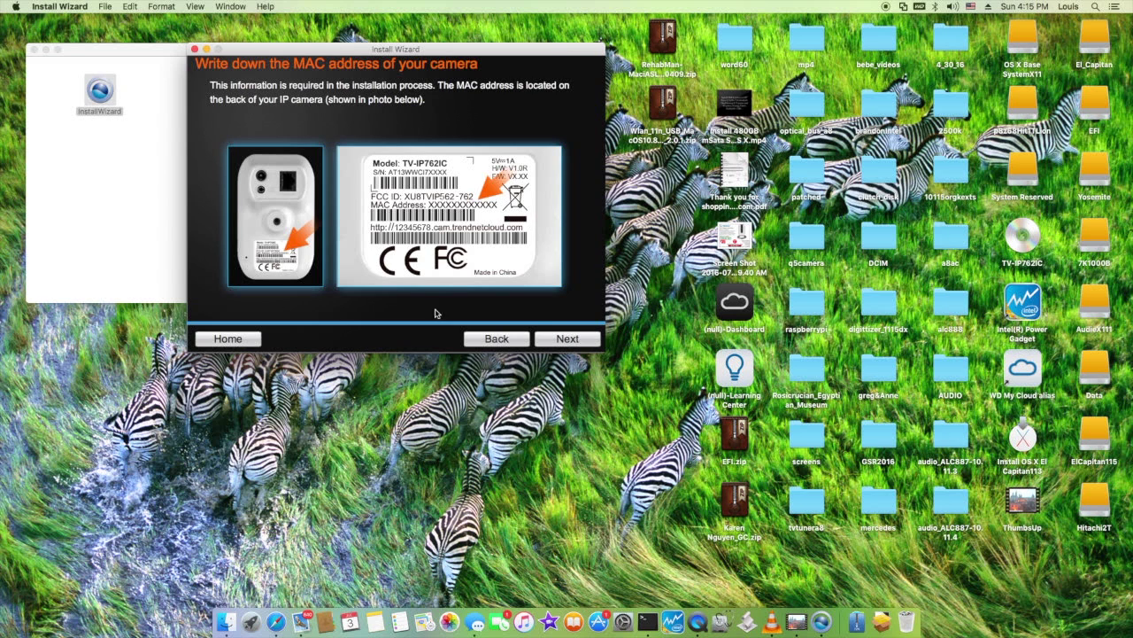
Step through the MAC address, network-cable and power-up pages to begin the camera search
{"action": "left_click", "coordinate": [569, 342]}
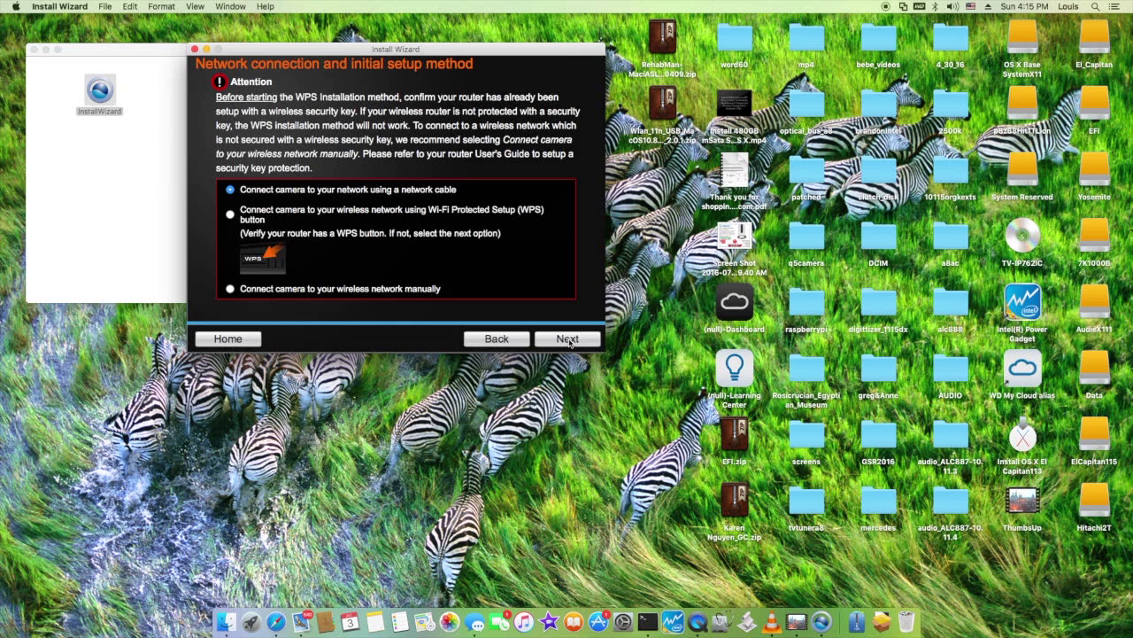
{"action": "left_click", "coordinate": [567, 339]}
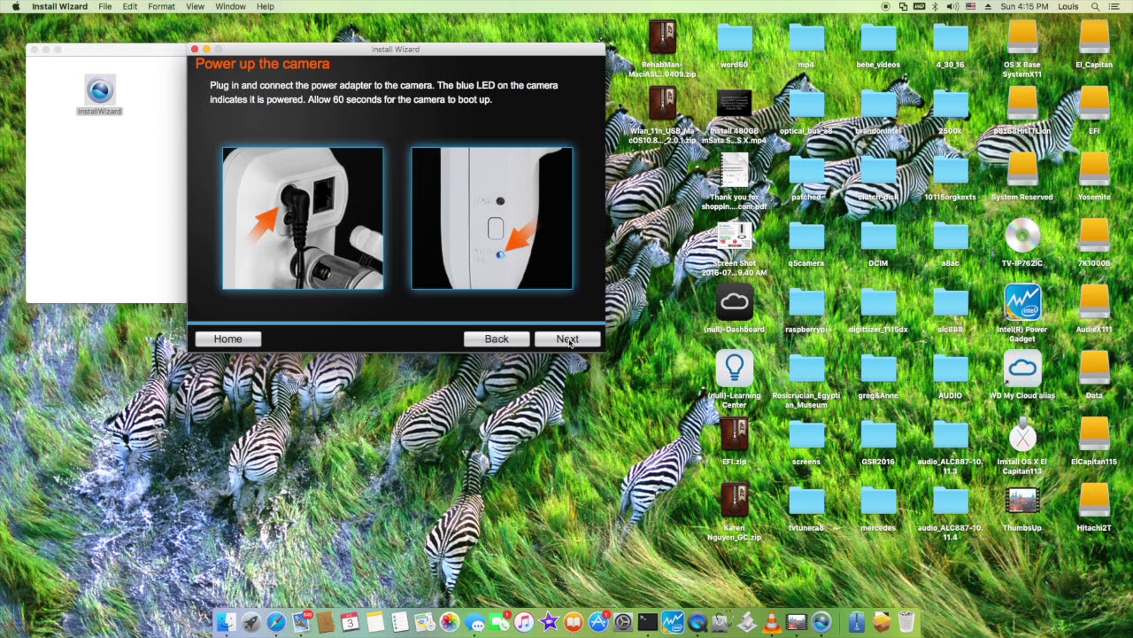
{"action": "left_click", "coordinate": [569, 342]}
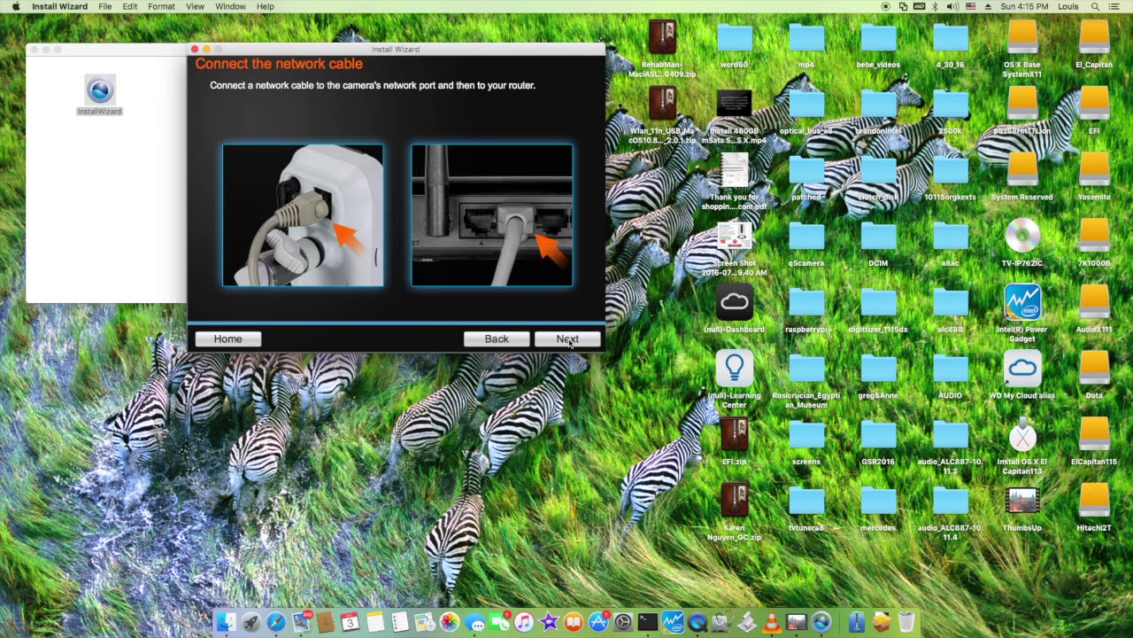
{"action": "left_click", "coordinate": [569, 342]}
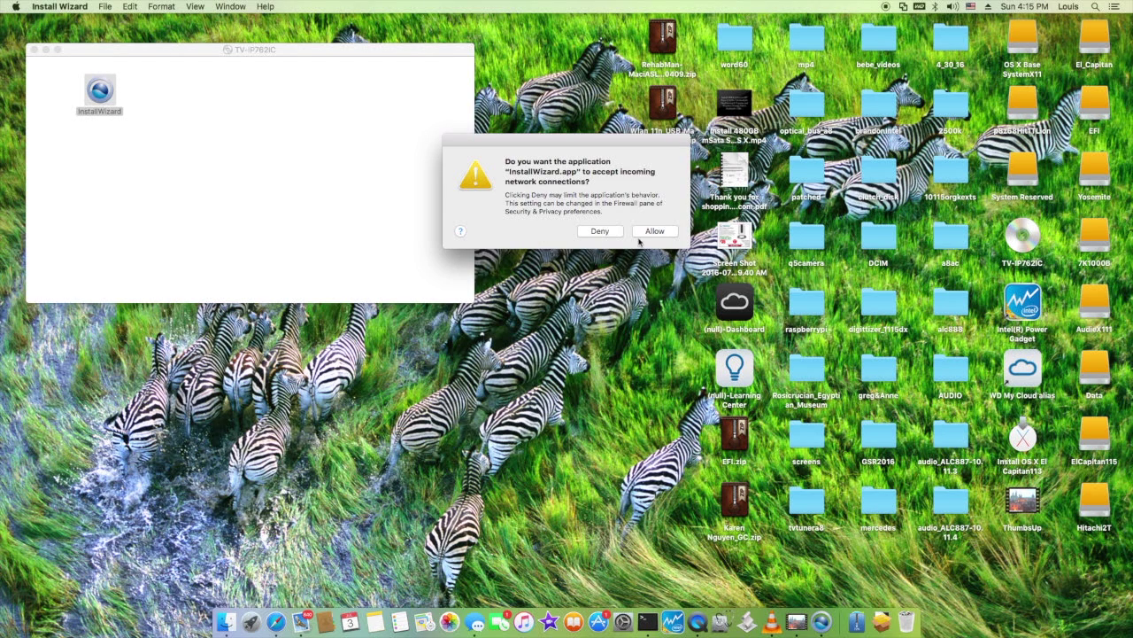
Allow incoming connections, search again and select the detected TV-IP762IC camera
{"action": "left_click", "coordinate": [654, 231]}
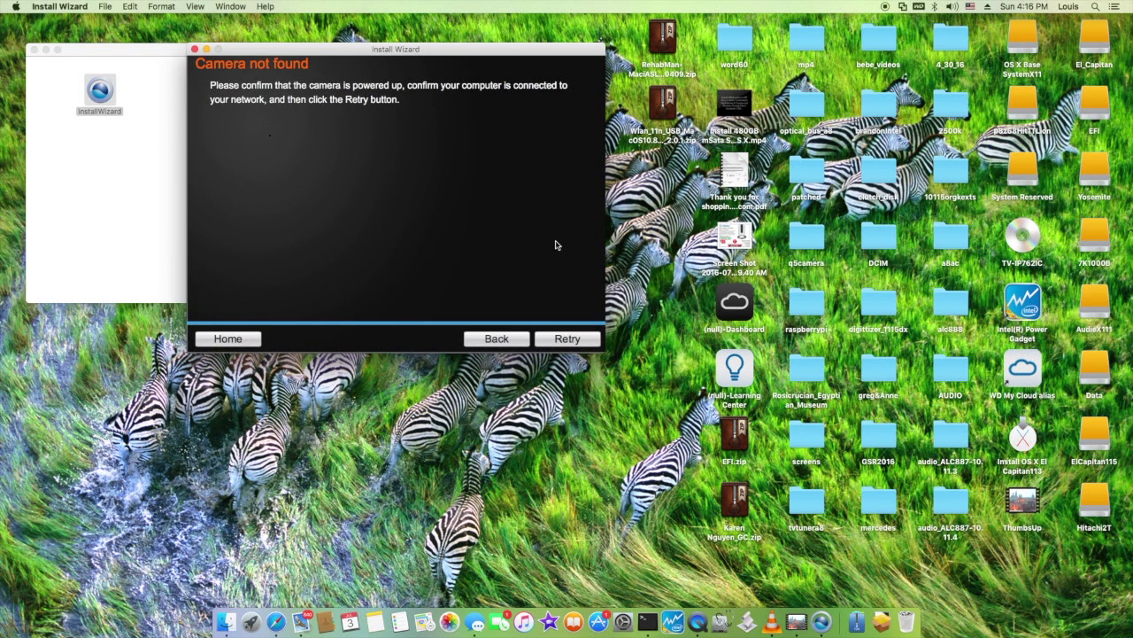
{"action": "left_click", "coordinate": [568, 338]}
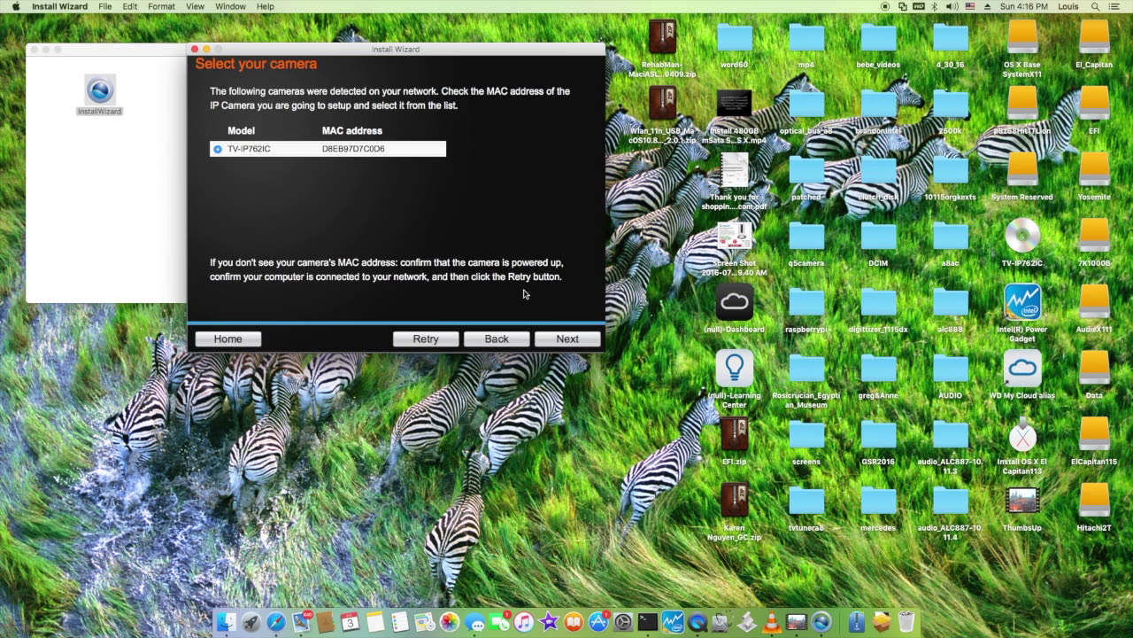
{"action": "left_click", "coordinate": [560, 341]}
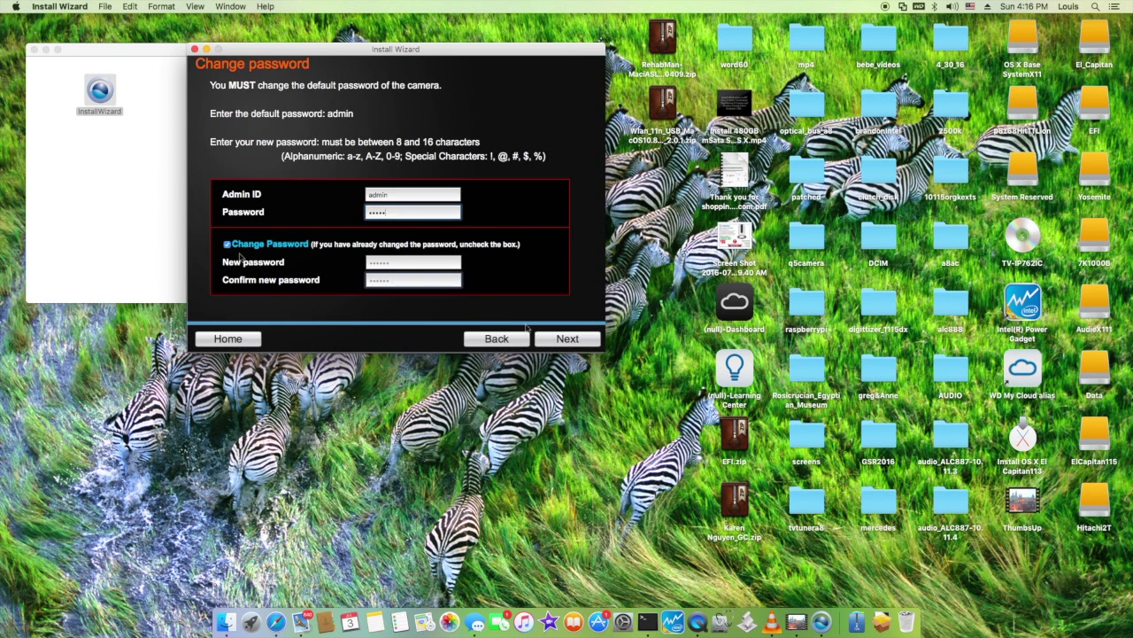
Set a new camera password of at least 8 characters to finish initial setup
{"action": "left_click", "coordinate": [567, 339]}
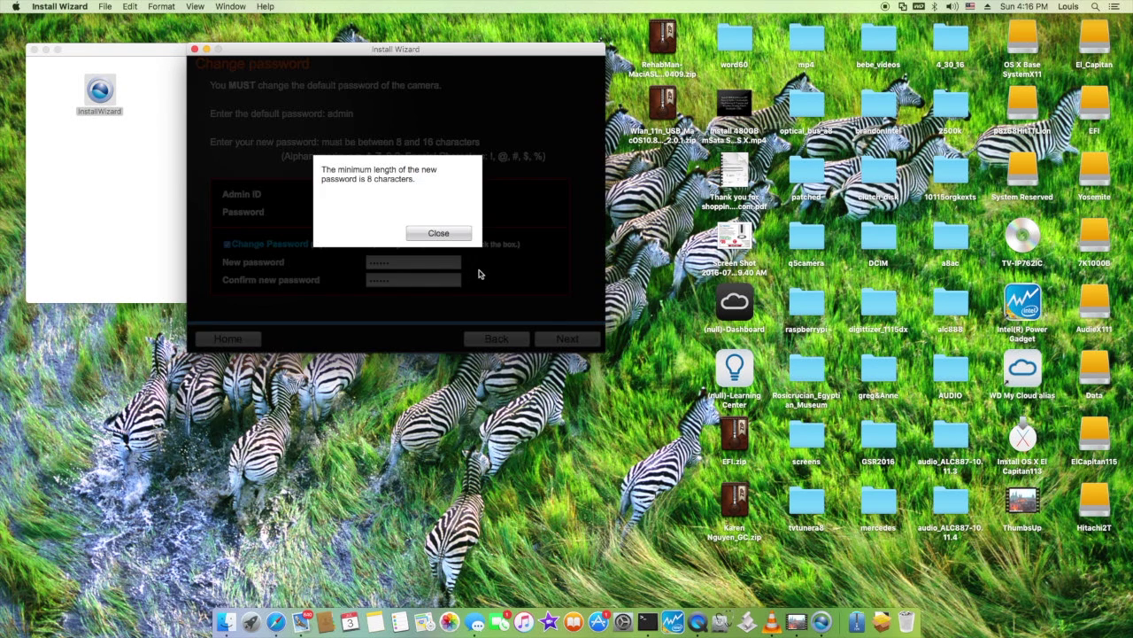
{"action": "left_click", "coordinate": [444, 235]}
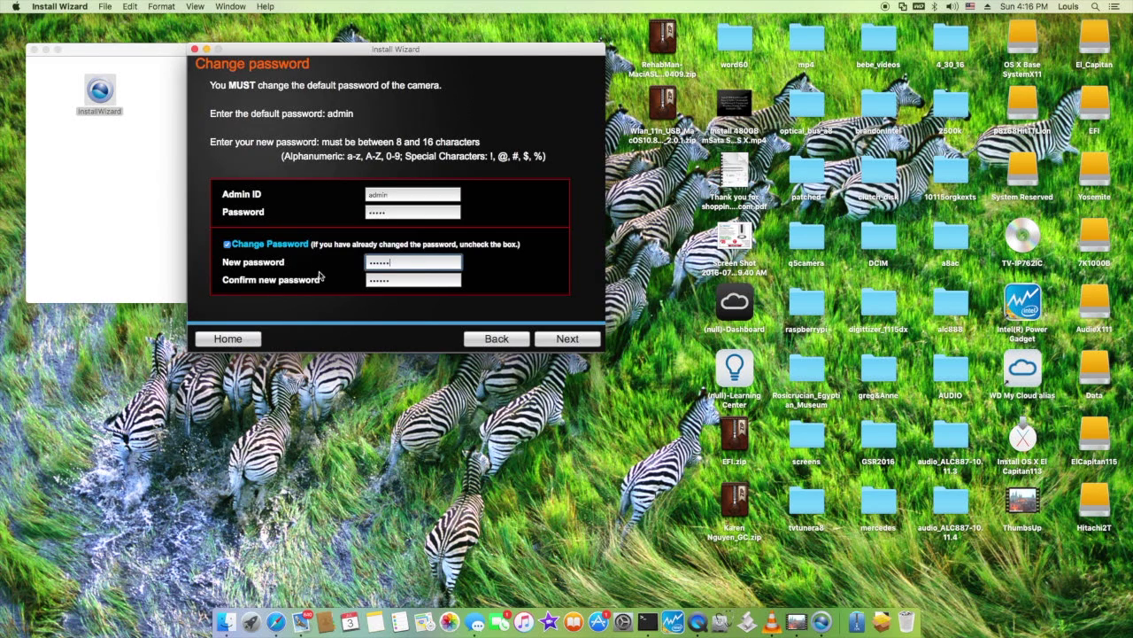
{"action": "key", "text": "Return"}
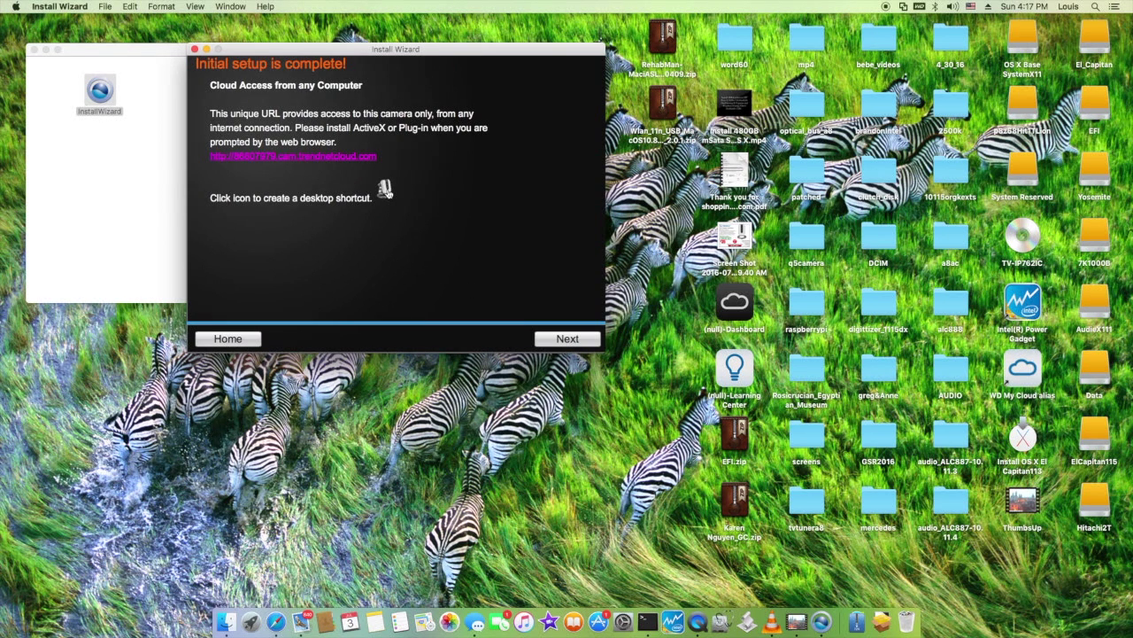
Create a desktop shortcut, open the cloud address and download the TRENDnetCloud2Plugin installer
{"action": "left_click", "coordinate": [385, 189]}
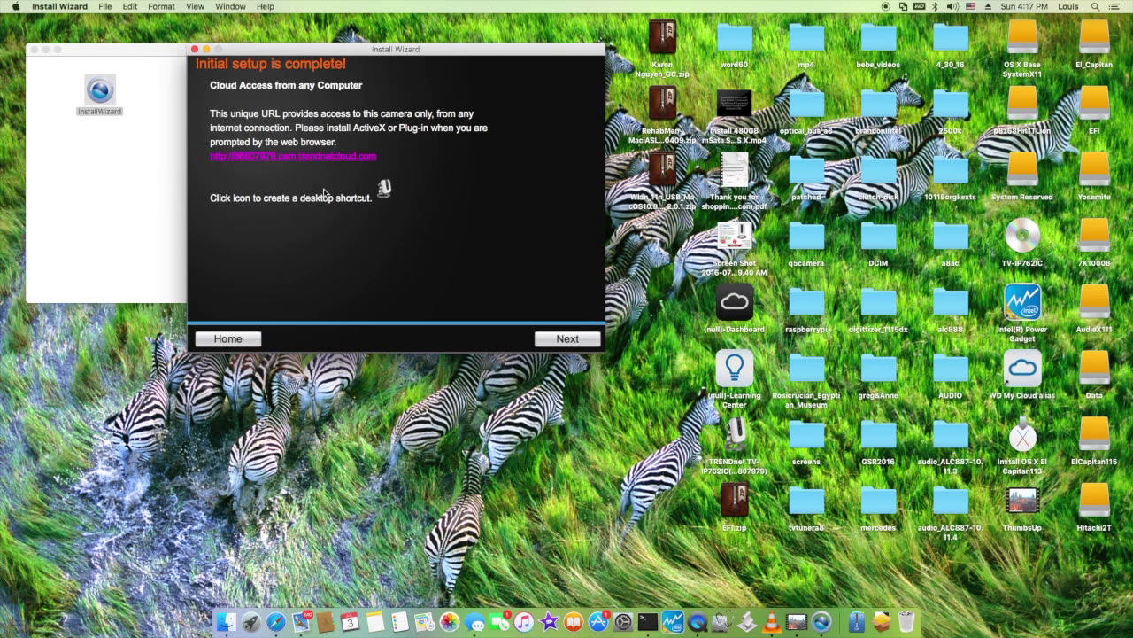
{"action": "left_click", "coordinate": [334, 158]}
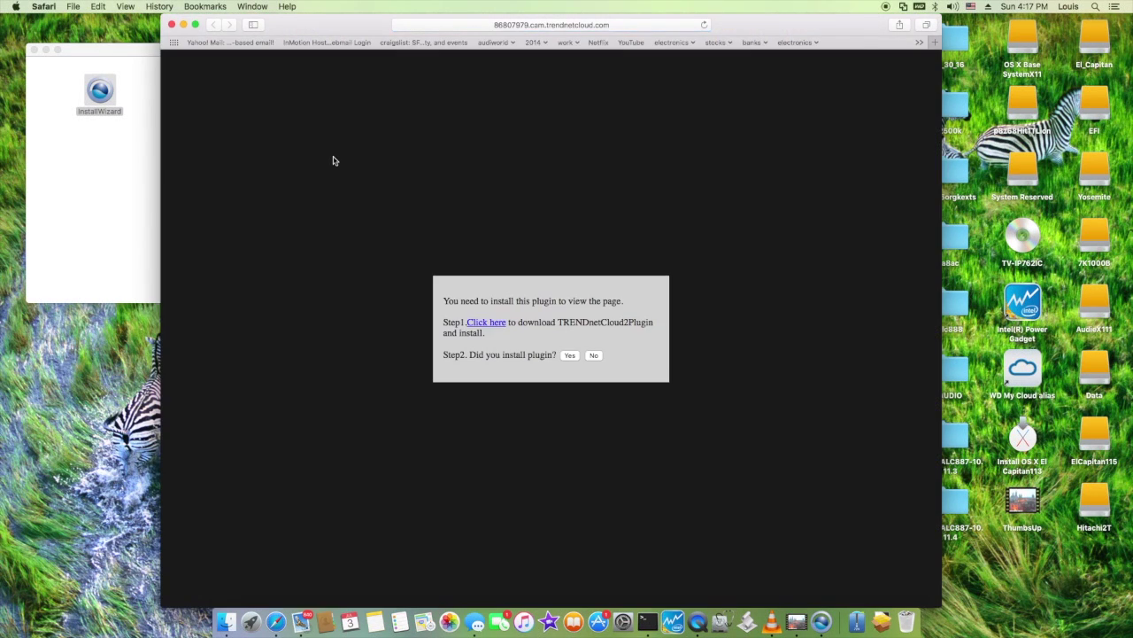
{"action": "left_click", "coordinate": [485, 326]}
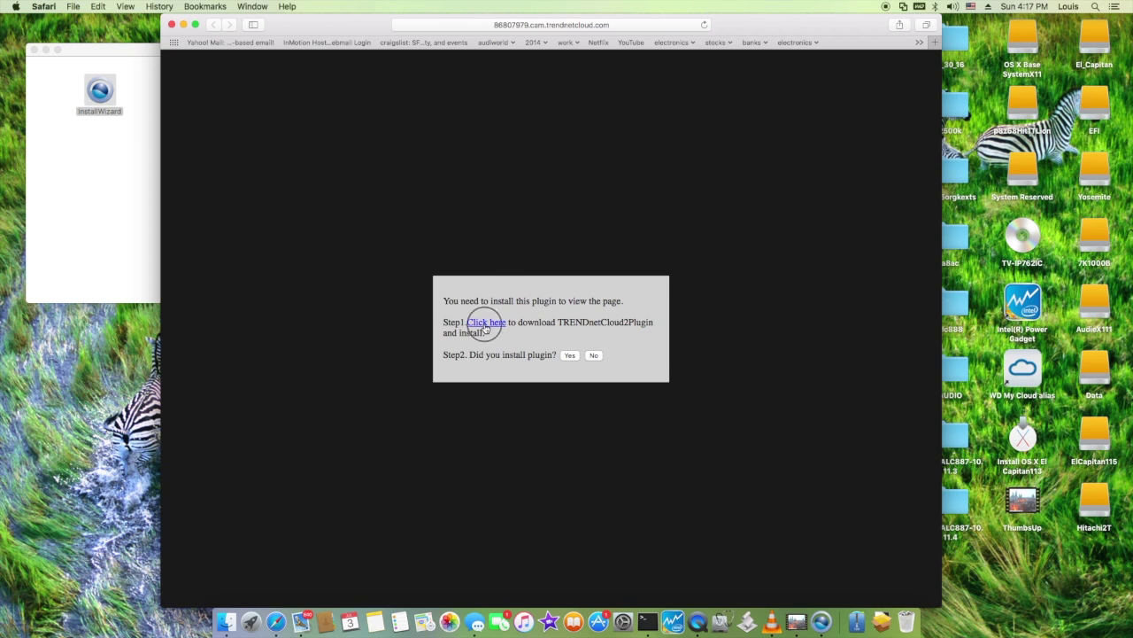
Open the TRENDnetCloud2Plugin Installer disk image from the Downloads folder
{"action": "right_click", "coordinate": [882, 609]}
{"action": "left_click", "coordinate": [905, 558]}
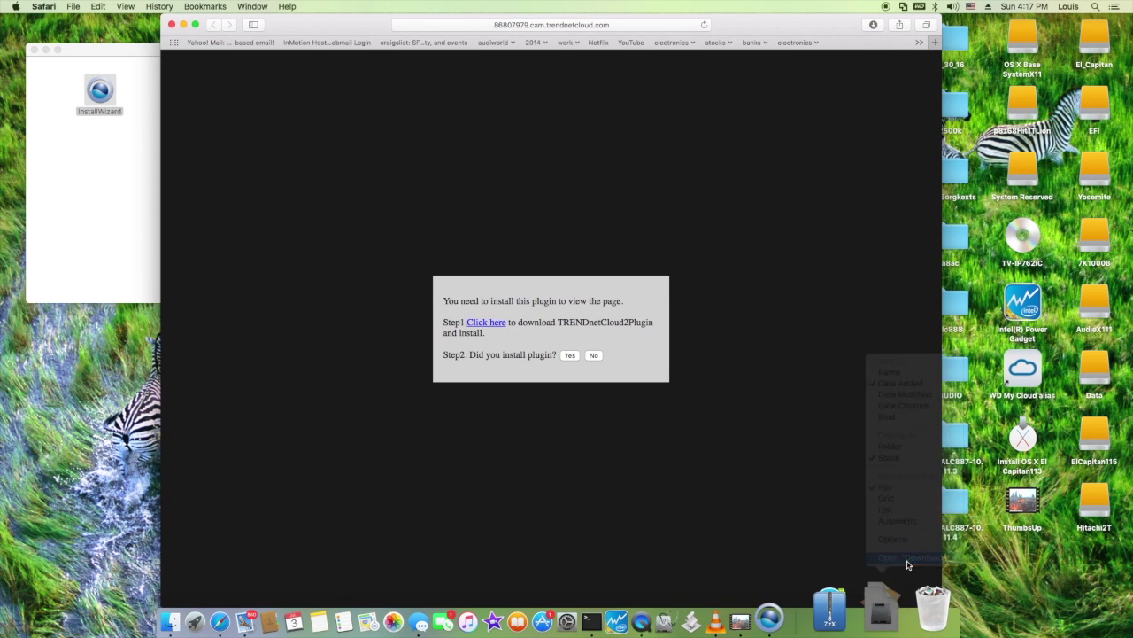
{"action": "left_click", "coordinate": [285, 137]}
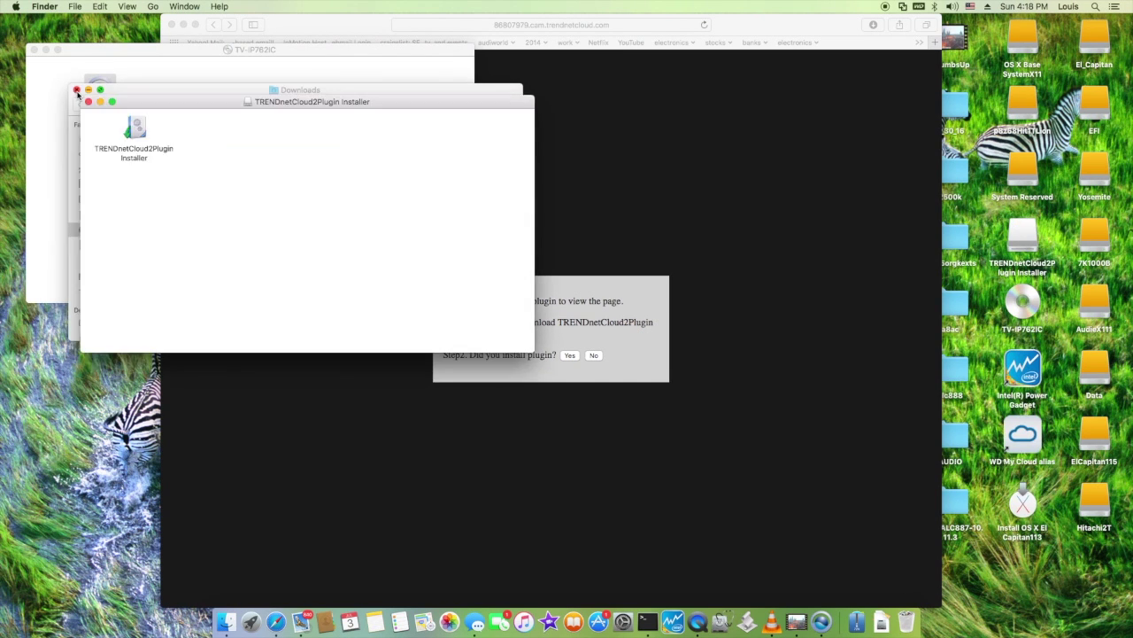
Launch the plug-in installer, confirming it opens without future warnings for this disk image
{"action": "double_click", "coordinate": [135, 133]}
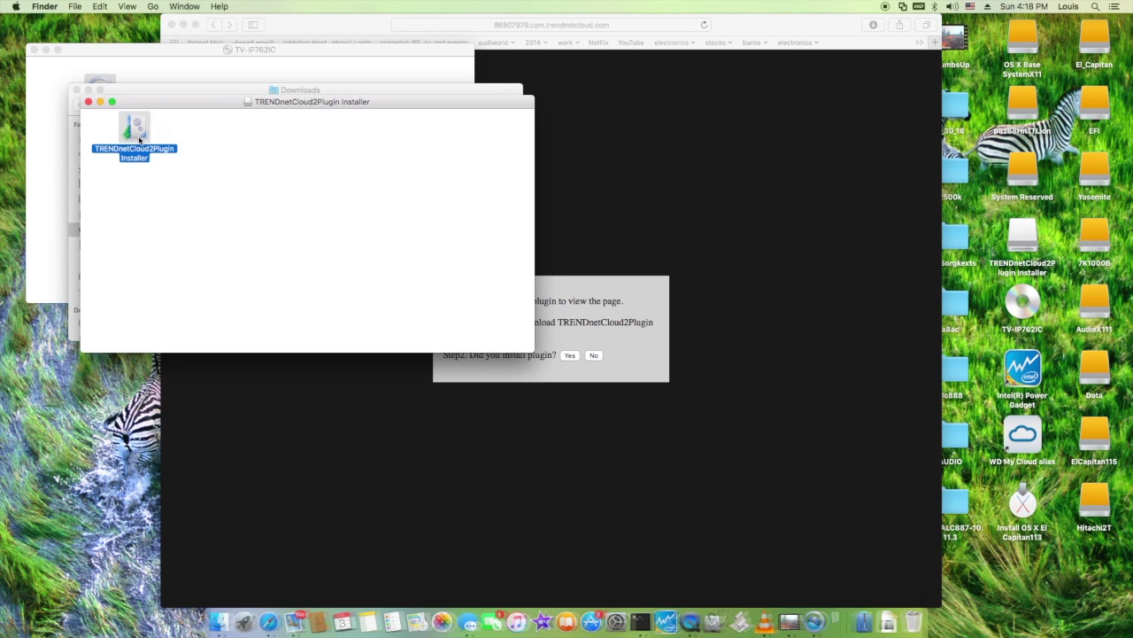
{"action": "left_click", "coordinate": [483, 223]}
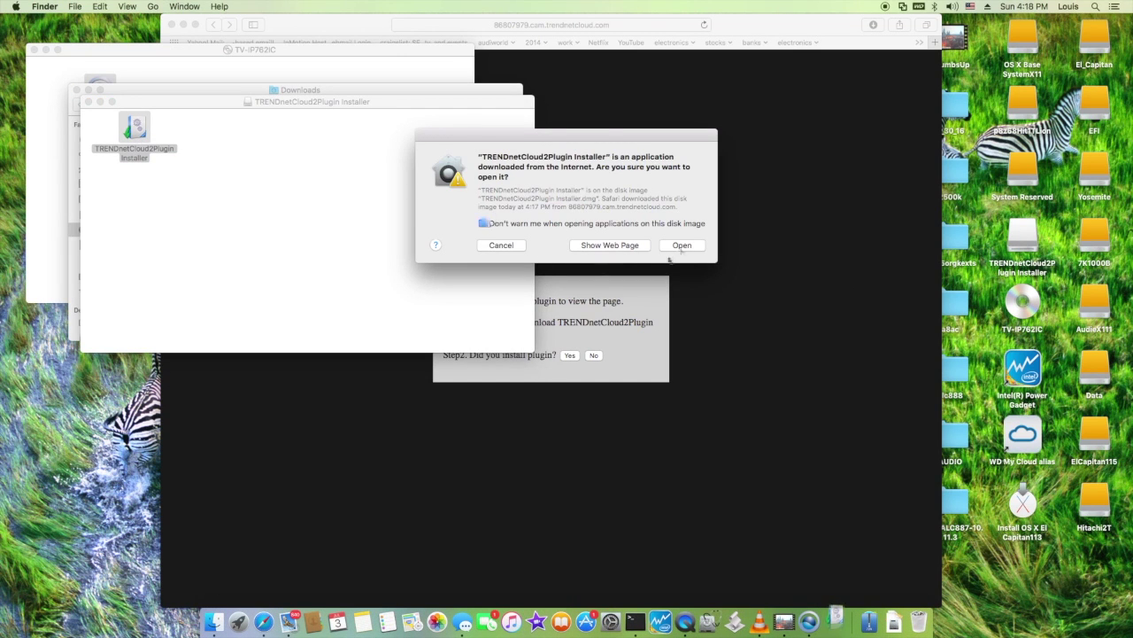
{"action": "left_click", "coordinate": [687, 245]}
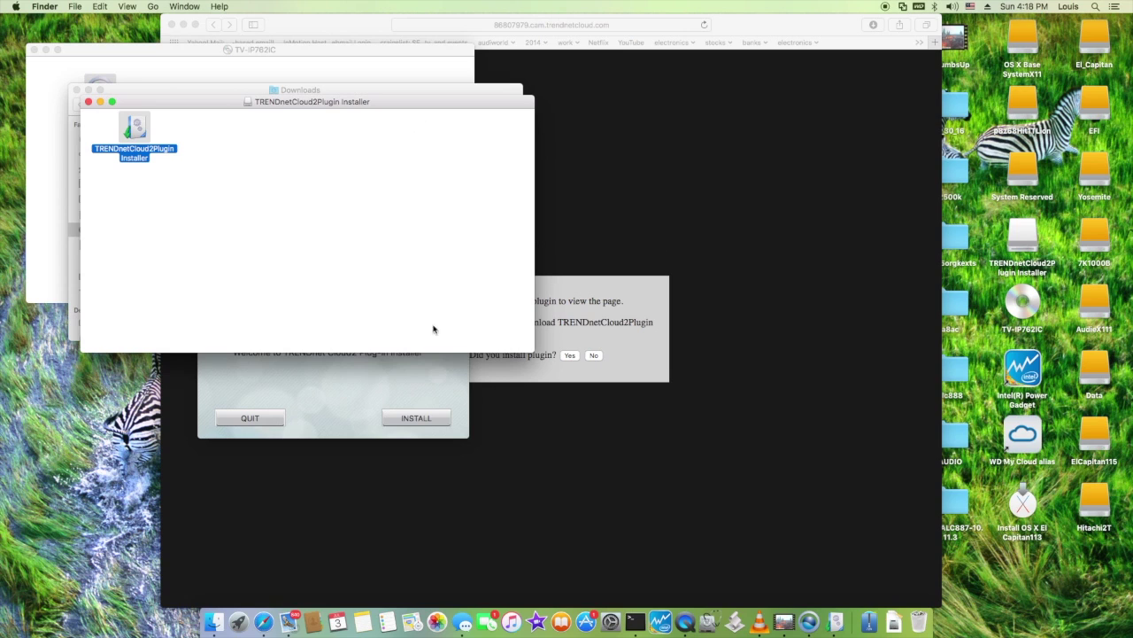
Install the Cloud2 plug-in, closing Safari and authorizing with the admin password
{"action": "left_click", "coordinate": [423, 420]}
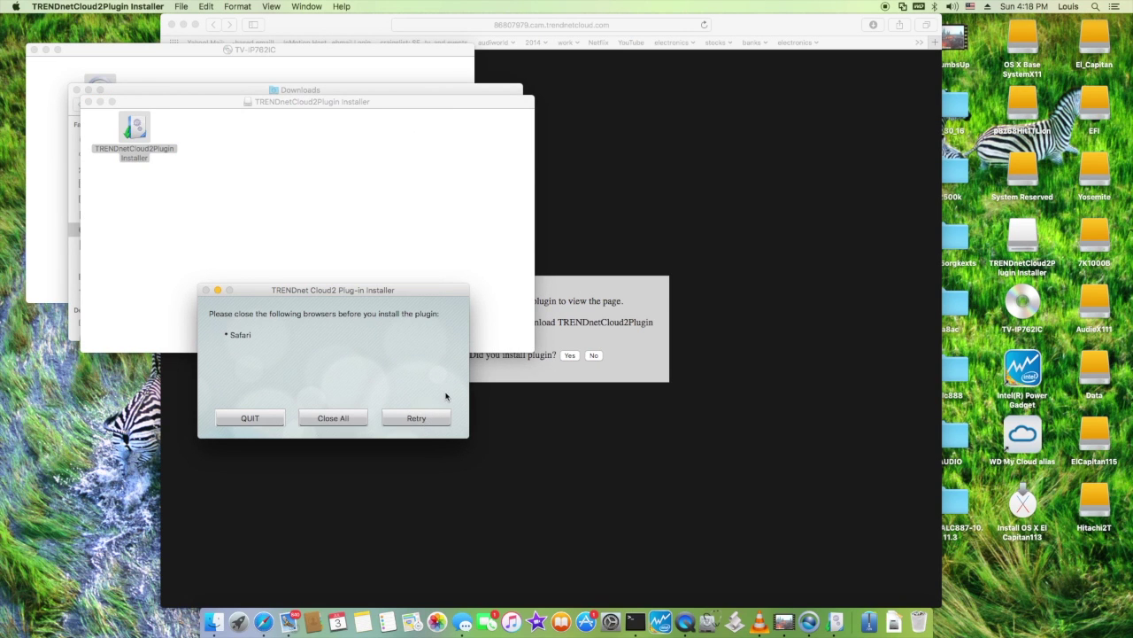
{"action": "left_click", "coordinate": [333, 419]}
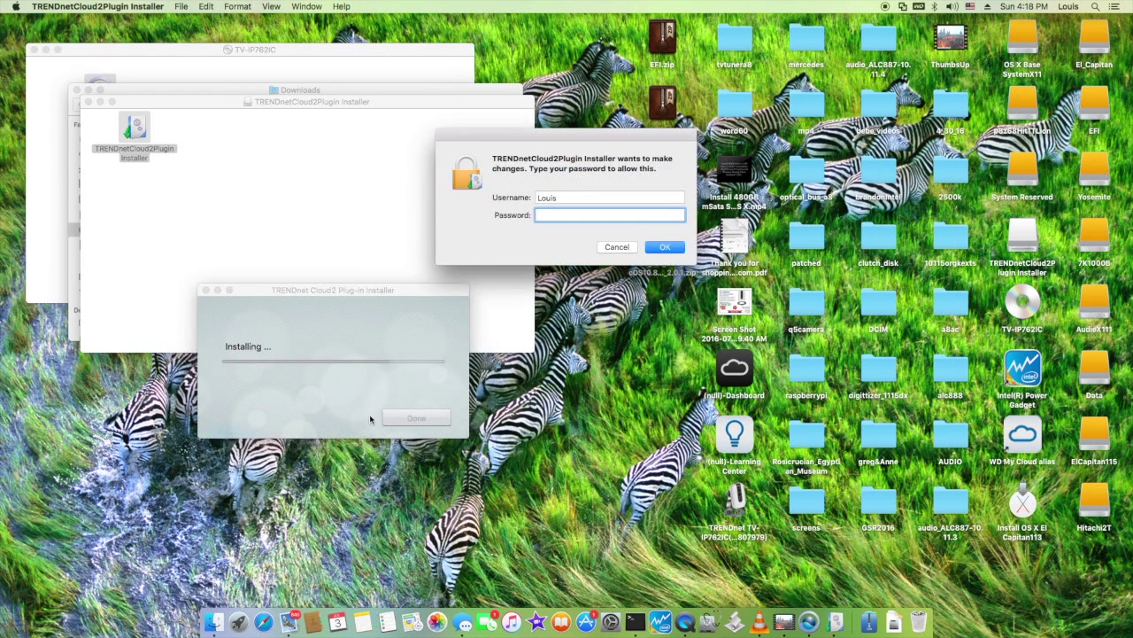
{"action": "type", "text": "*****"}
{"action": "key", "text": "Return"}
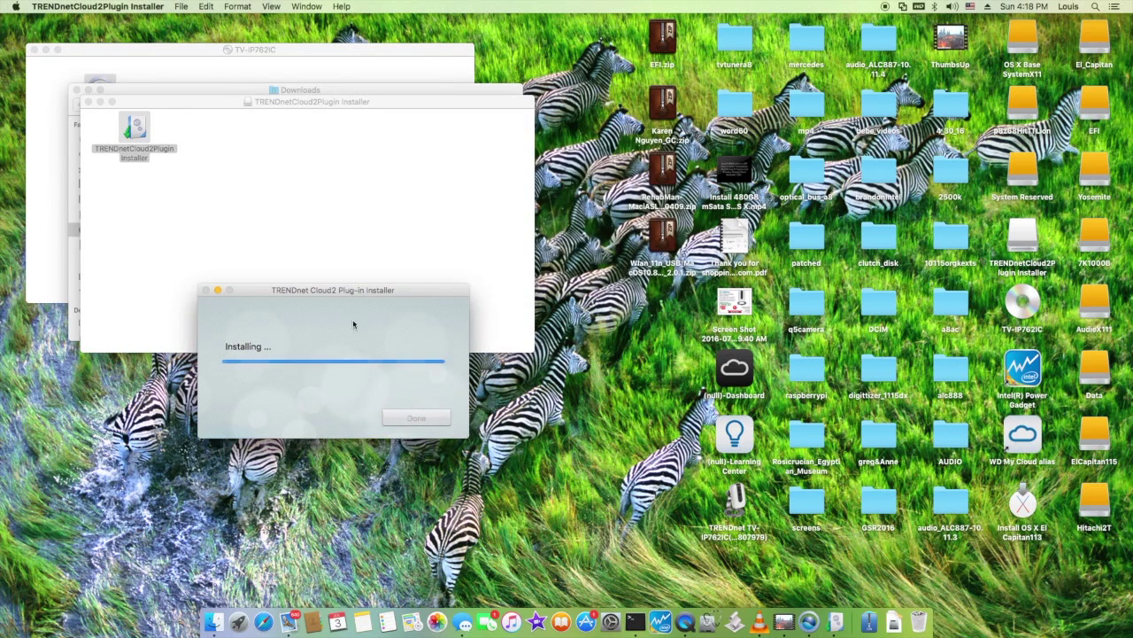
{"action": "left_click", "coordinate": [416, 418]}
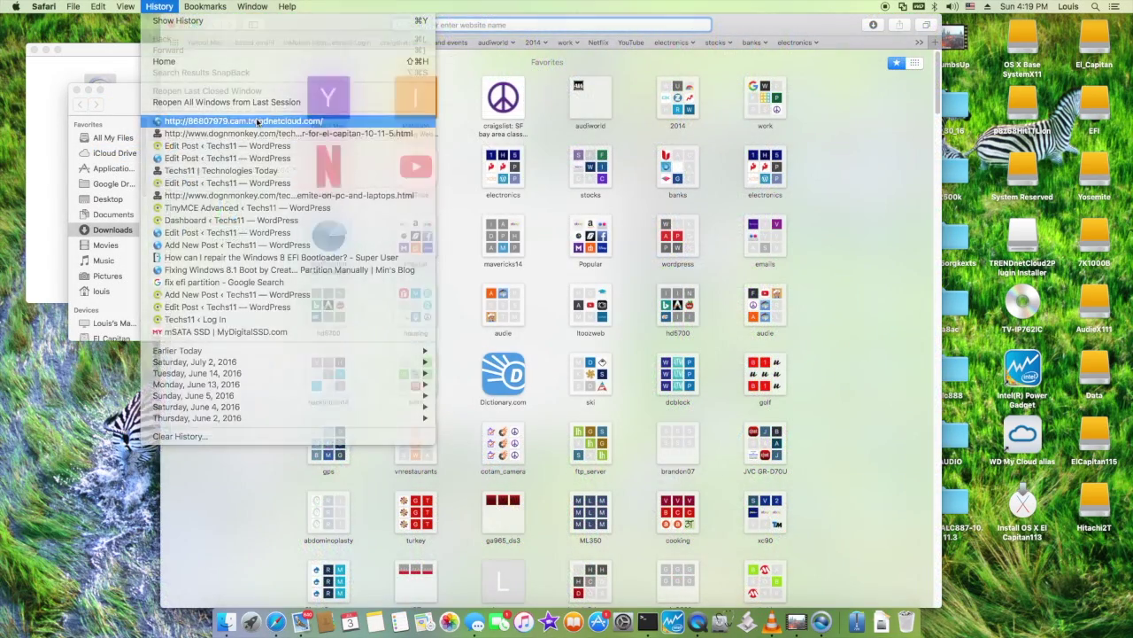
Reopen the trendnetcloud page, trust the Cloud2 plug-in and log in as admin
{"action": "left_click", "coordinate": [239, 122]}
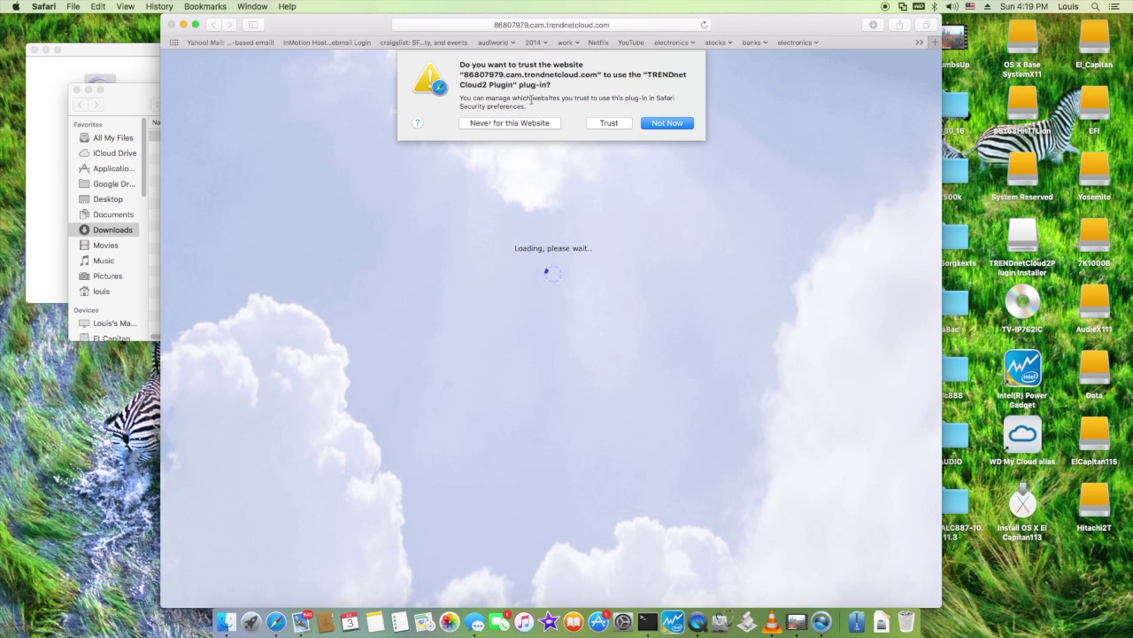
{"action": "left_click", "coordinate": [602, 121]}
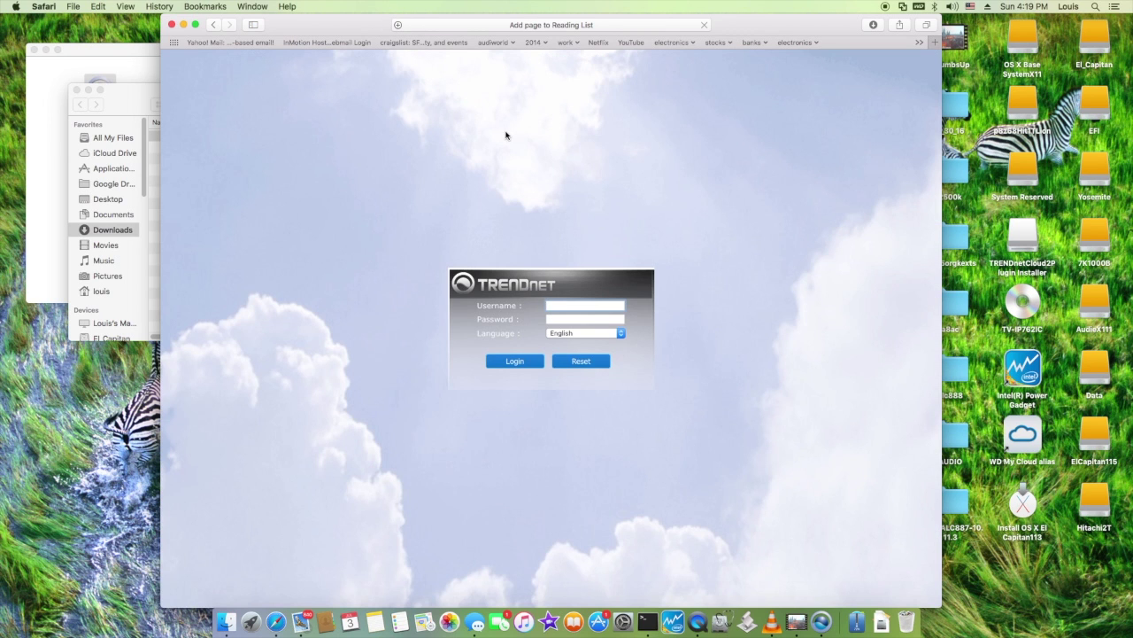
{"action": "left_click", "coordinate": [510, 365]}
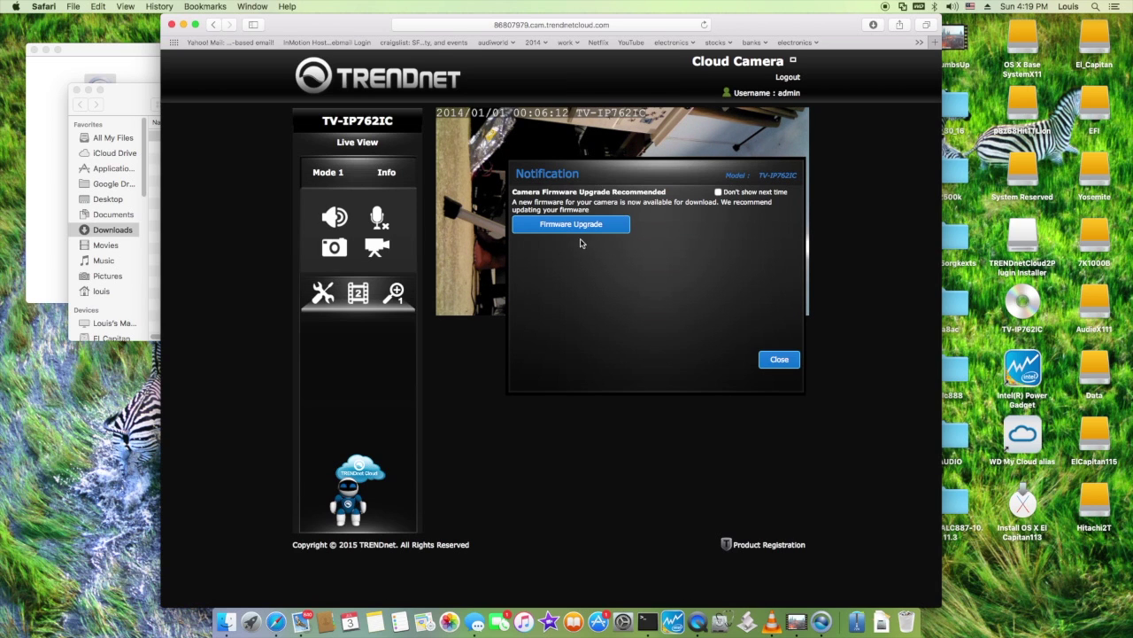
Confirm the recommended firmware upgrade and return to the browser once it succeeds
{"action": "left_click", "coordinate": [585, 227]}
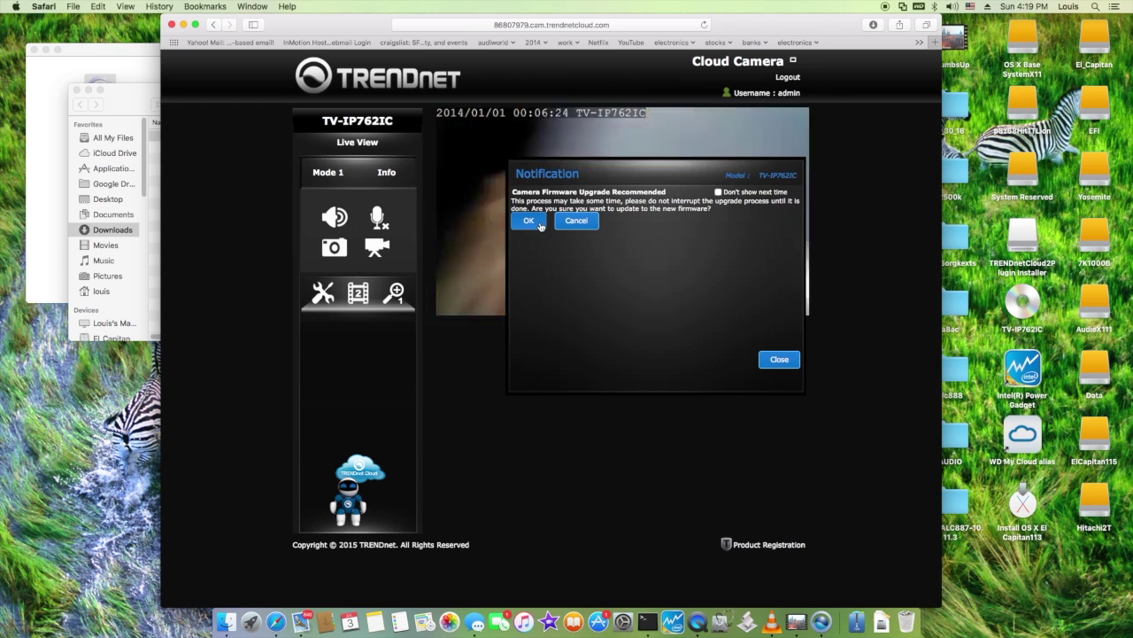
{"action": "left_click", "coordinate": [539, 226]}
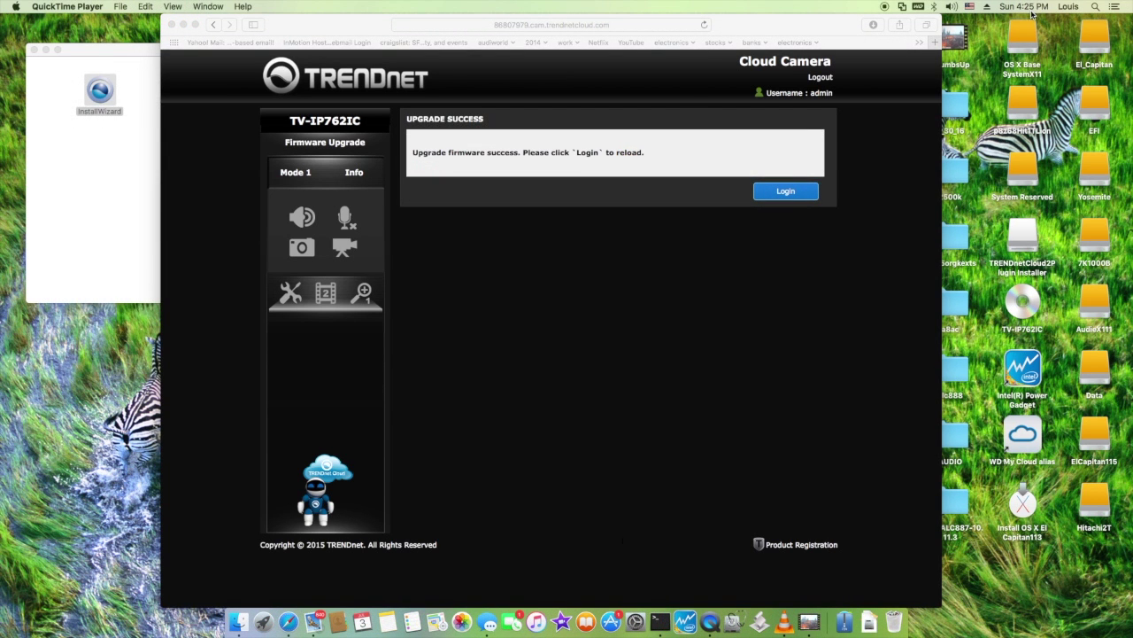
{"action": "left_click", "coordinate": [783, 197]}
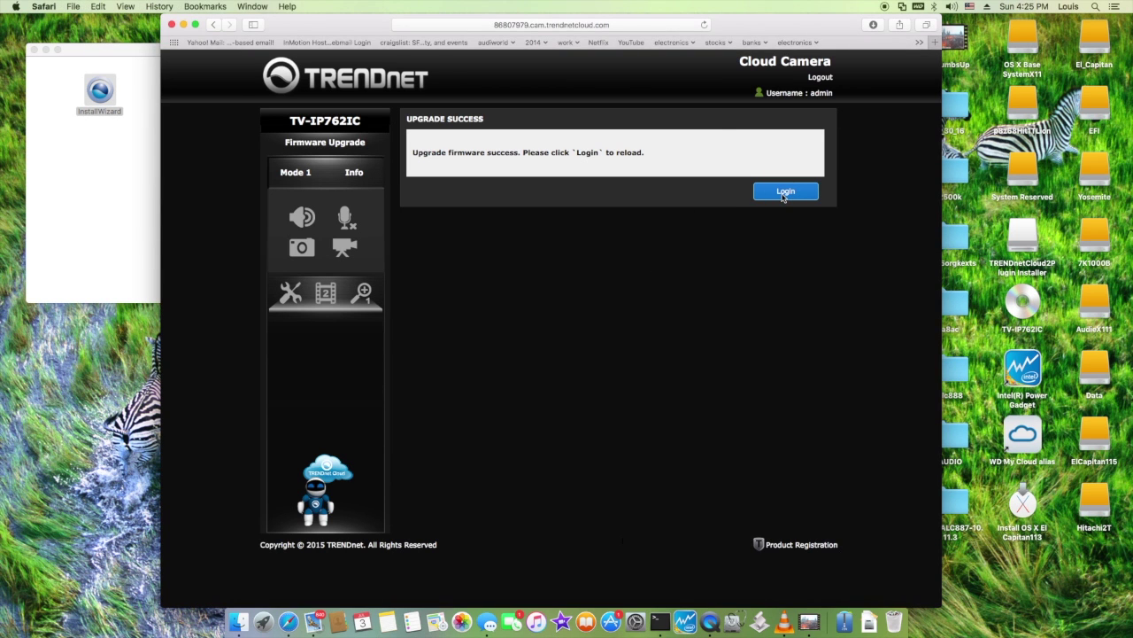
Log back in to the cloud camera page, saving the password in the browser
{"action": "left_click", "coordinate": [784, 192]}
{"action": "left_click", "coordinate": [680, 110]}
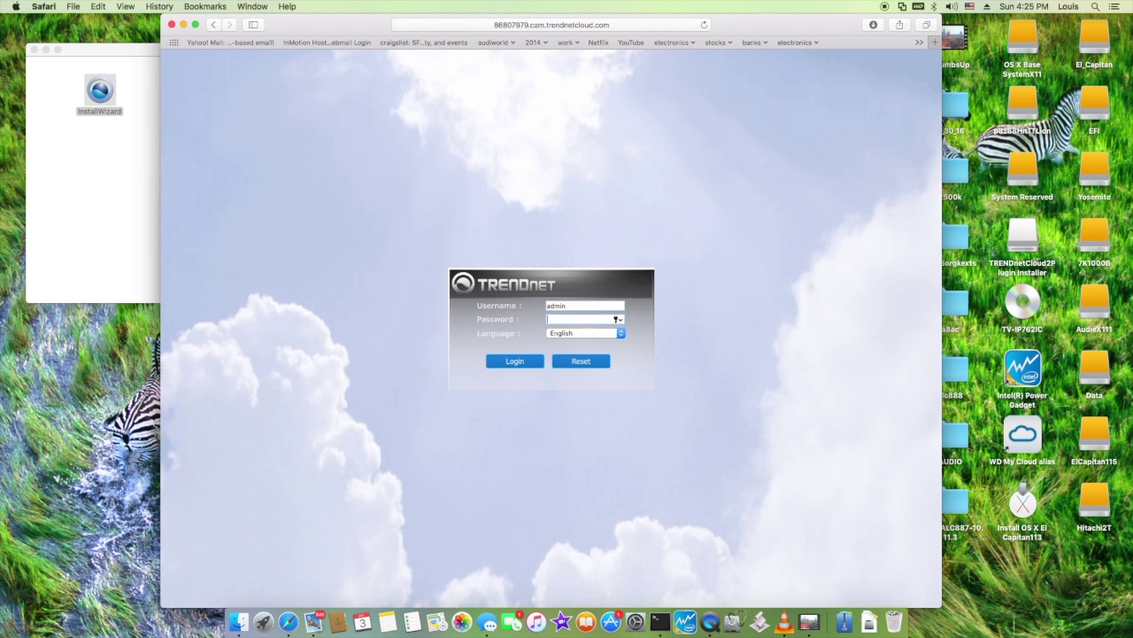
{"action": "key", "text": "Return"}
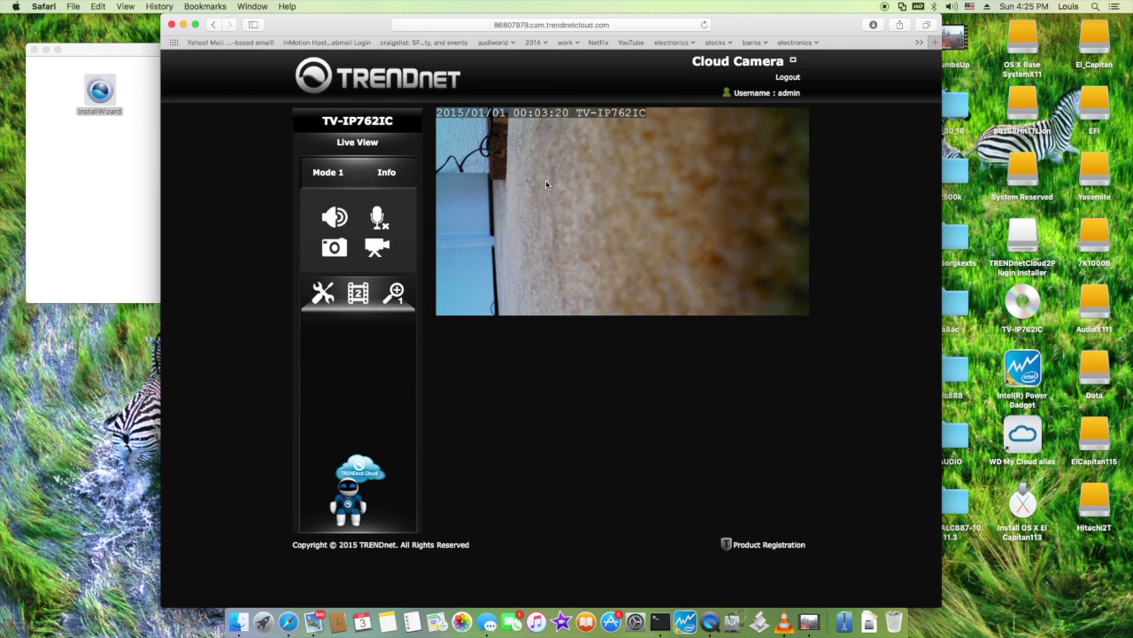
Open the advanced settings site at 192.168.0.119 and log in with the camera's admin credentials
{"action": "left_click", "coordinate": [322, 295]}
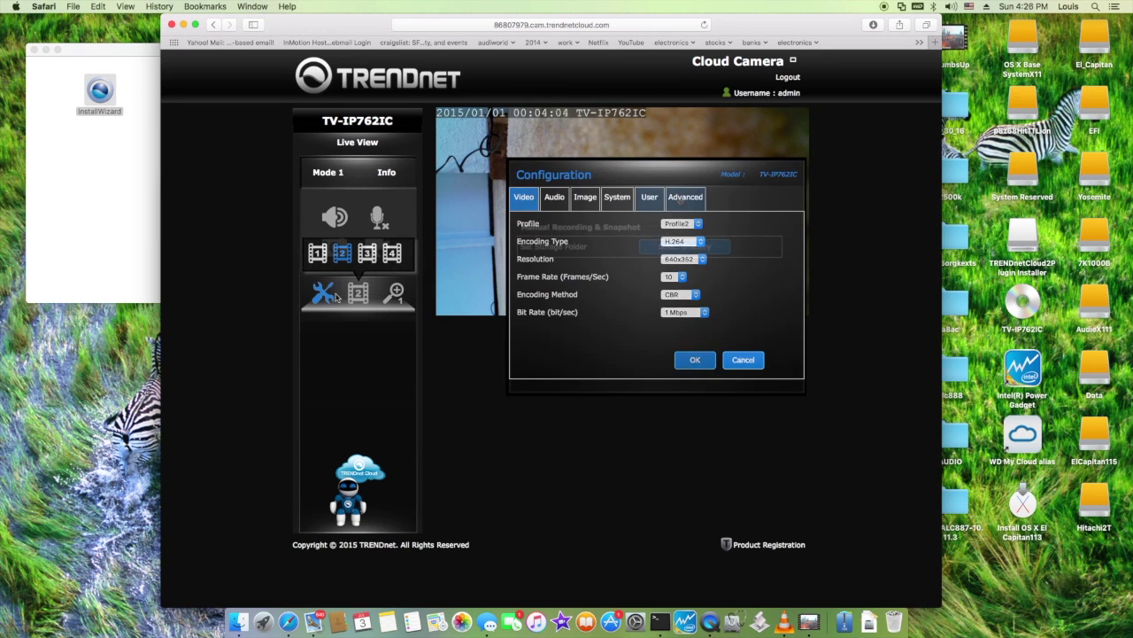
{"action": "left_click", "coordinate": [683, 198]}
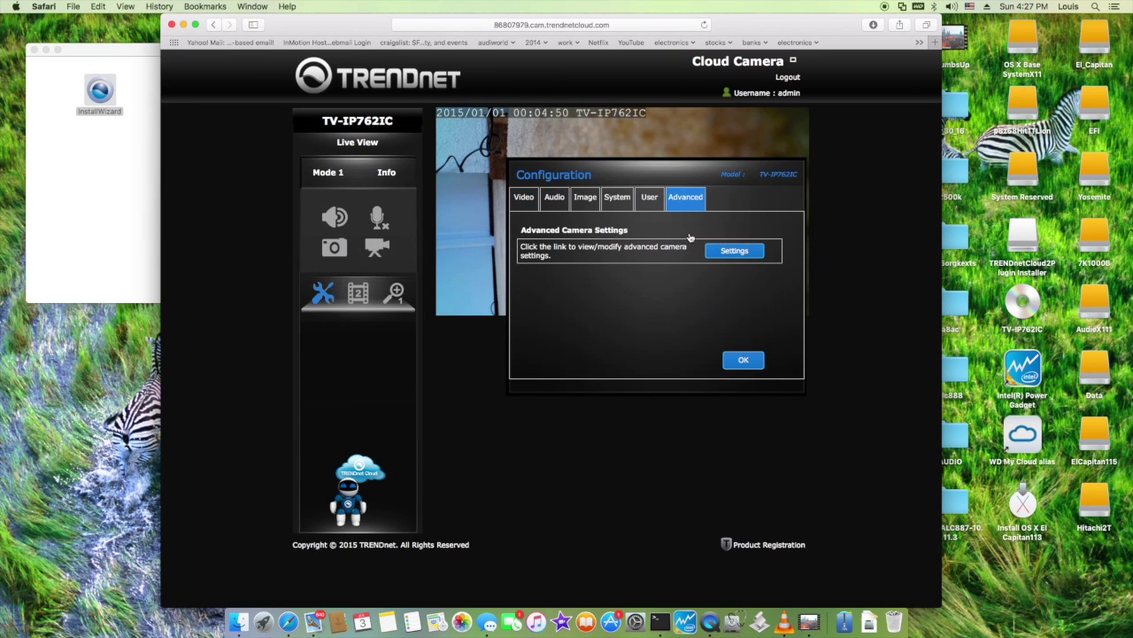
{"action": "left_click", "coordinate": [724, 256]}
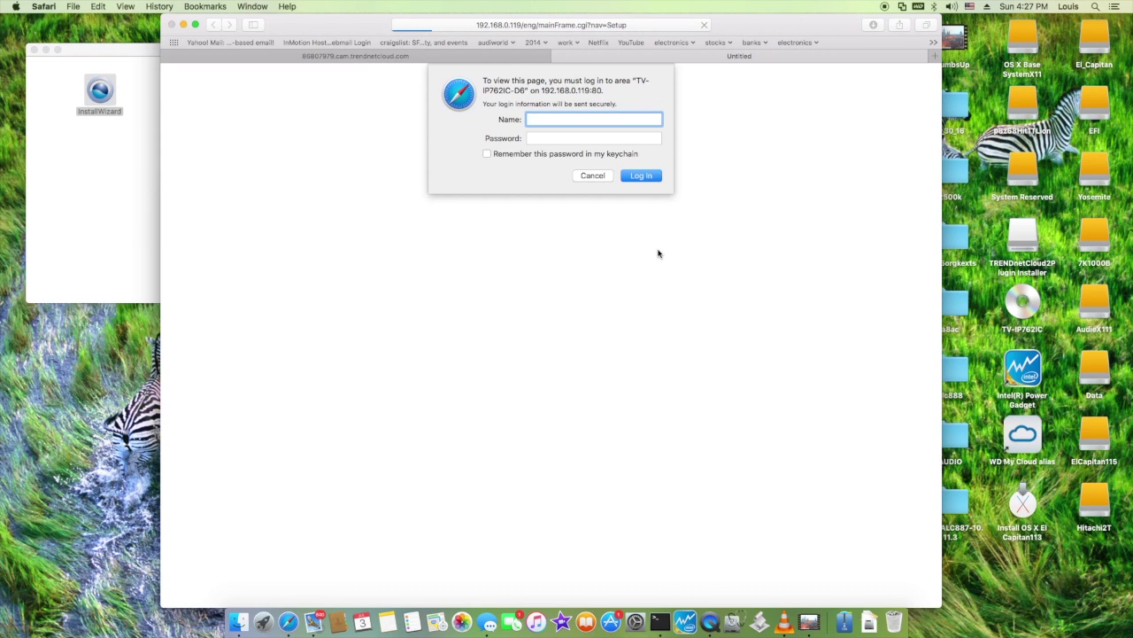
{"action": "type", "text": "admin"}
{"action": "key", "text": "Tab"}
{"action": "type", "text": "admin"}
{"action": "key", "text": "Return"}
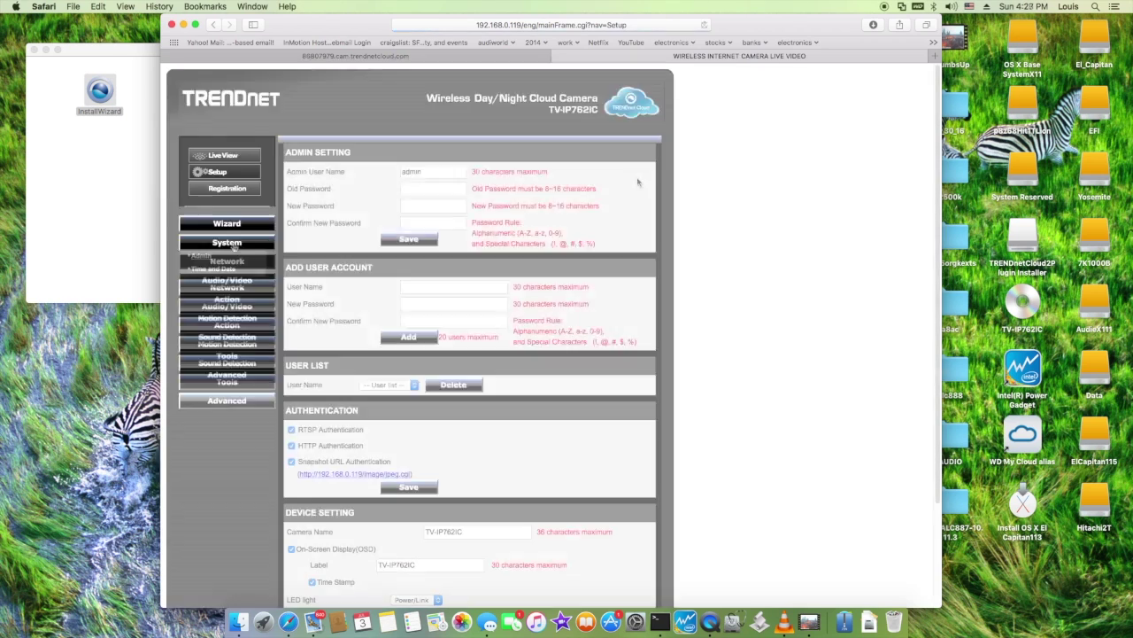
Navigate through the setup menu to the motion detection settings
{"action": "left_click", "coordinate": [424, 288]}
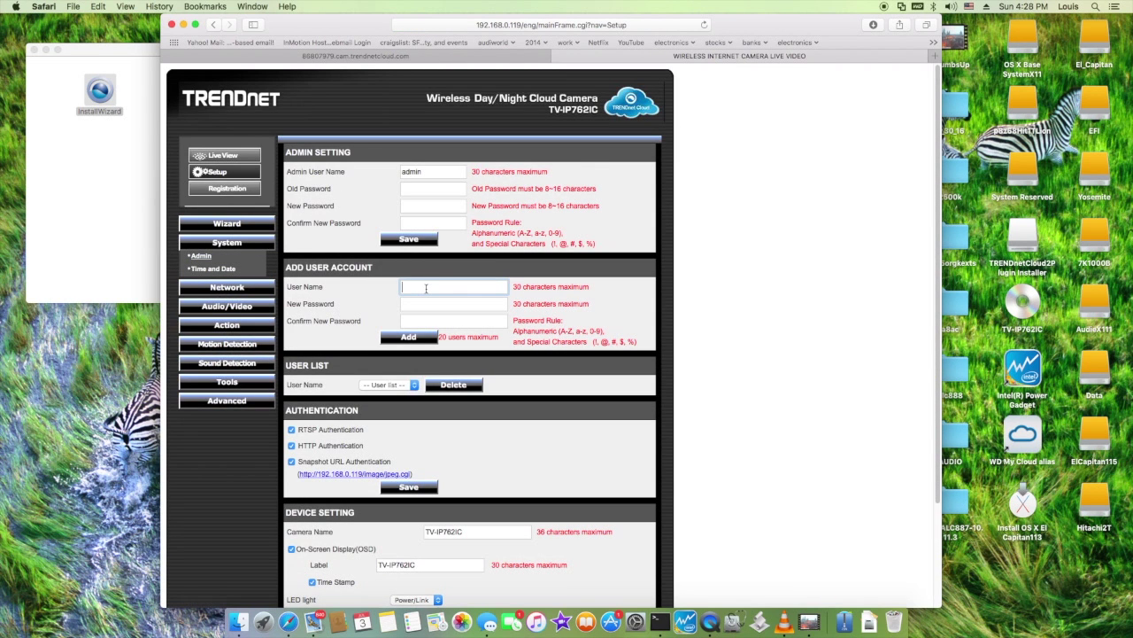
{"action": "left_click", "coordinate": [227, 223]}
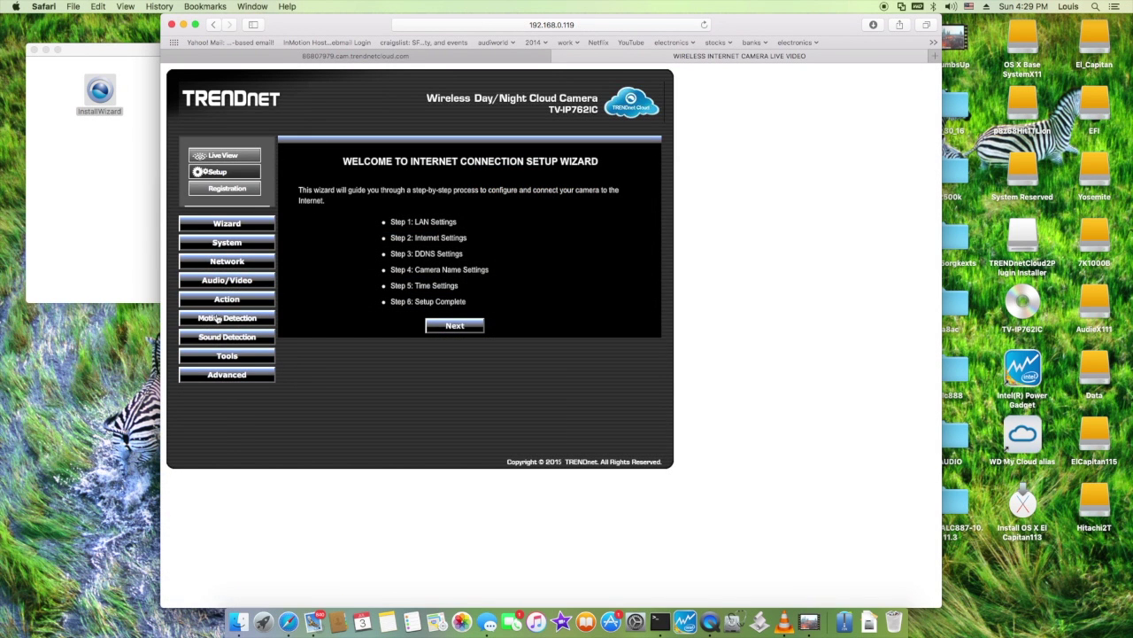
{"action": "left_click", "coordinate": [217, 319]}
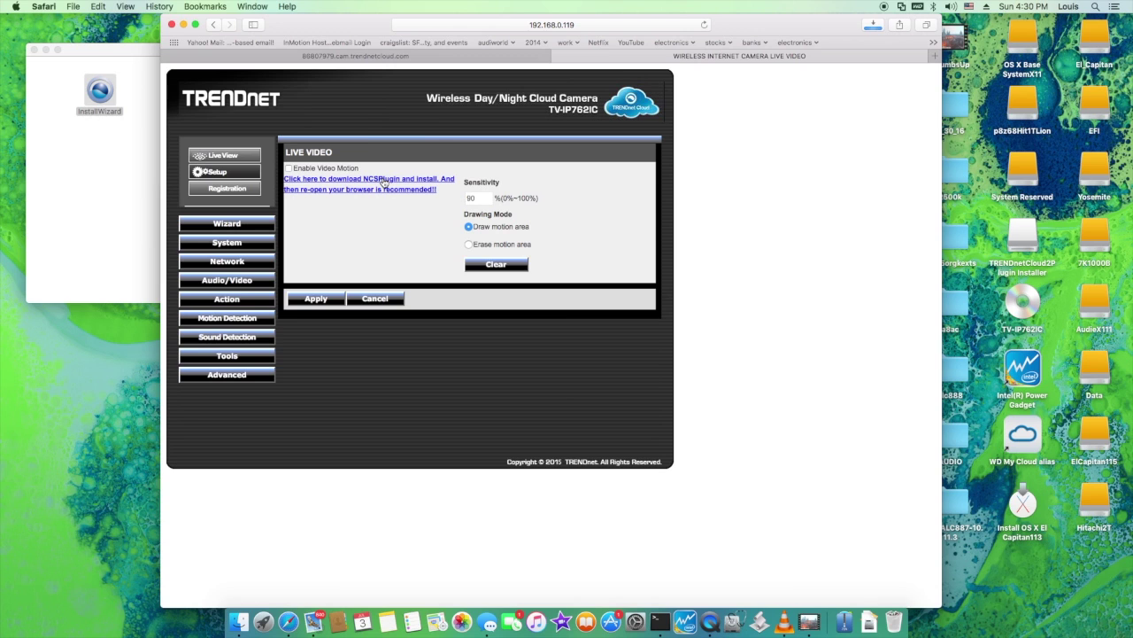
Download the NCSPlugin, run its installer from Downloads and authorize it with the admin password
{"action": "left_click", "coordinate": [385, 181]}
{"action": "left_click", "coordinate": [844, 621]}
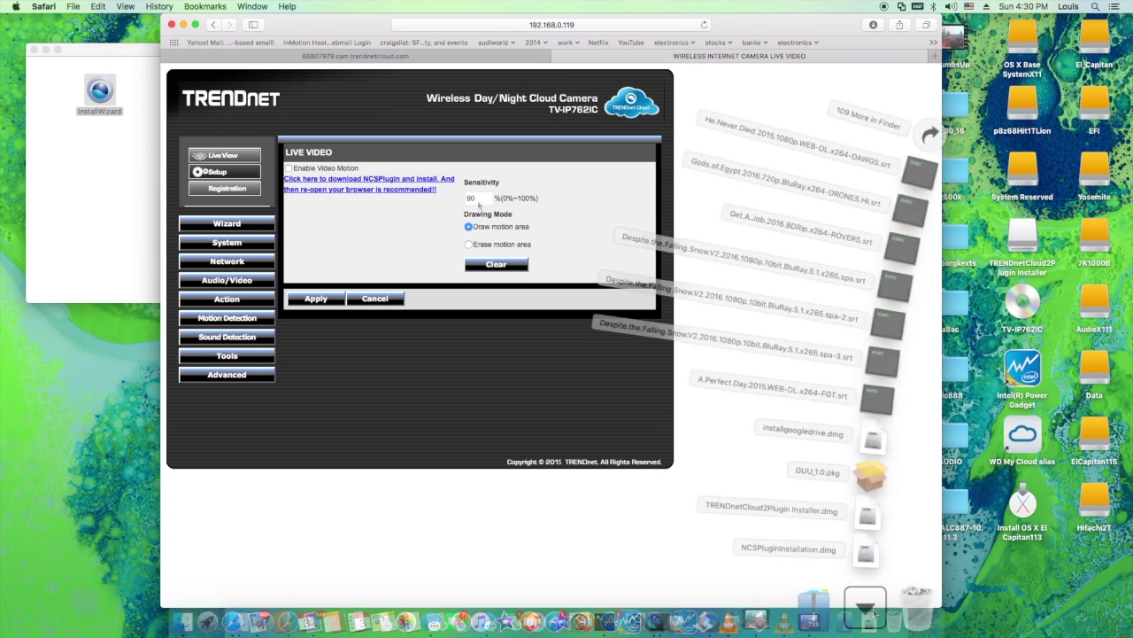
{"action": "left_click", "coordinate": [731, 349]}
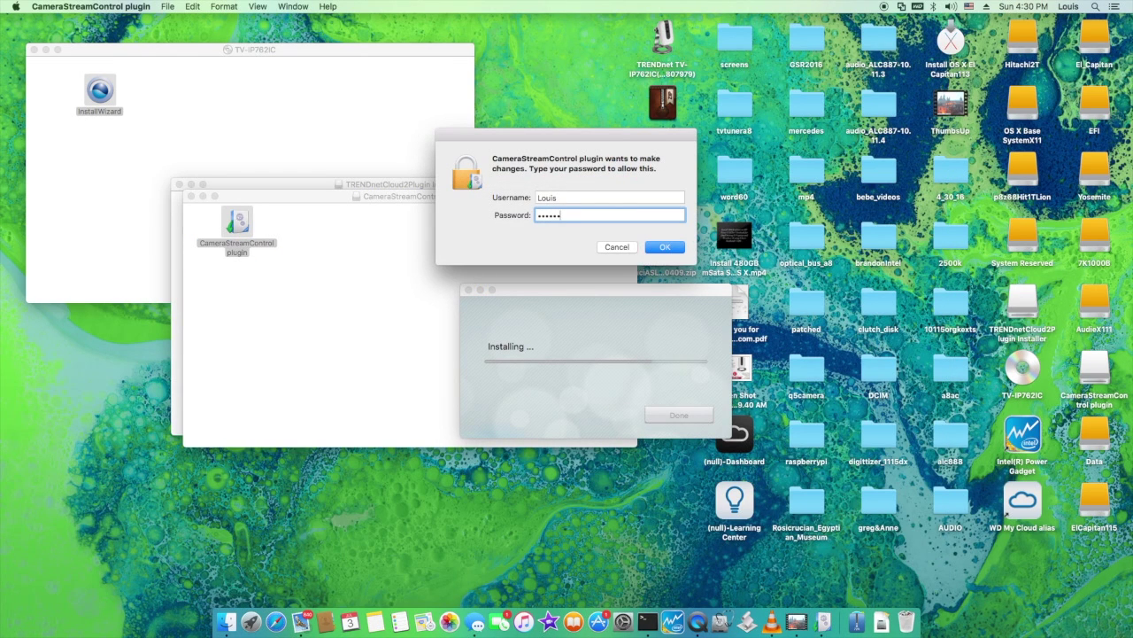
{"action": "key", "text": "Return"}
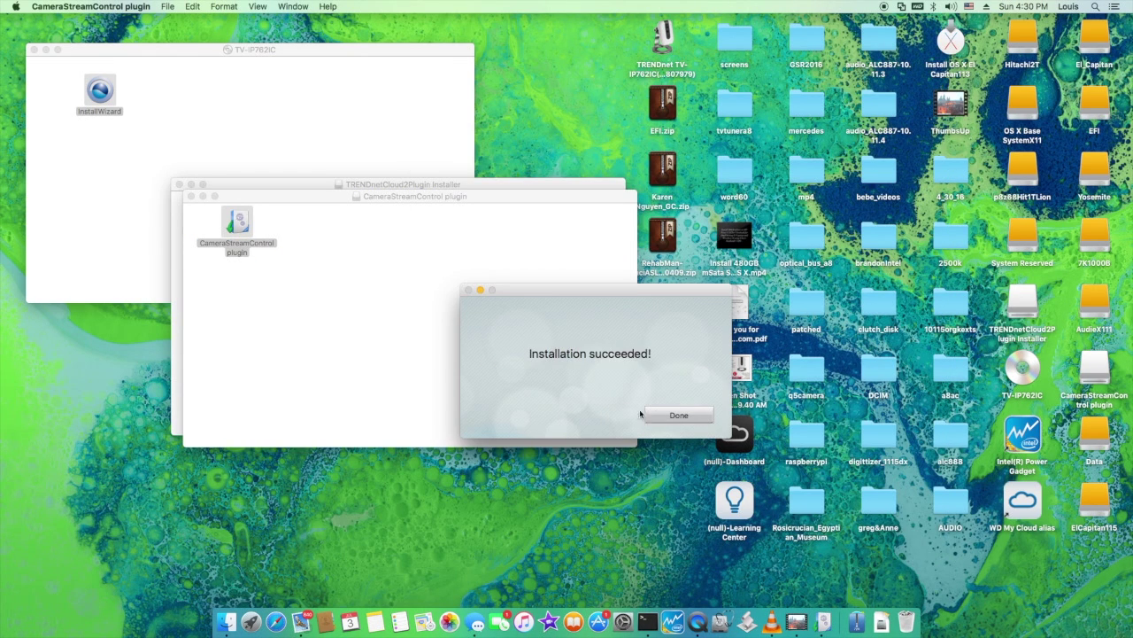
{"action": "left_click", "coordinate": [670, 415]}
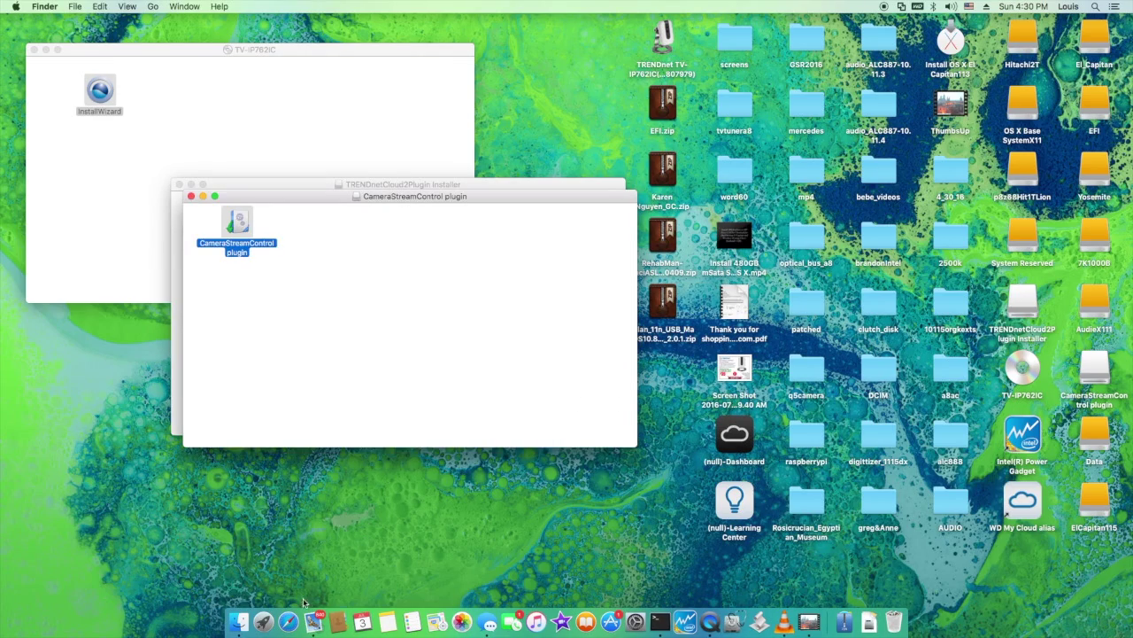
Trust the camera control plug-in and reload the Motion Detection page
{"action": "left_click", "coordinate": [288, 622]}
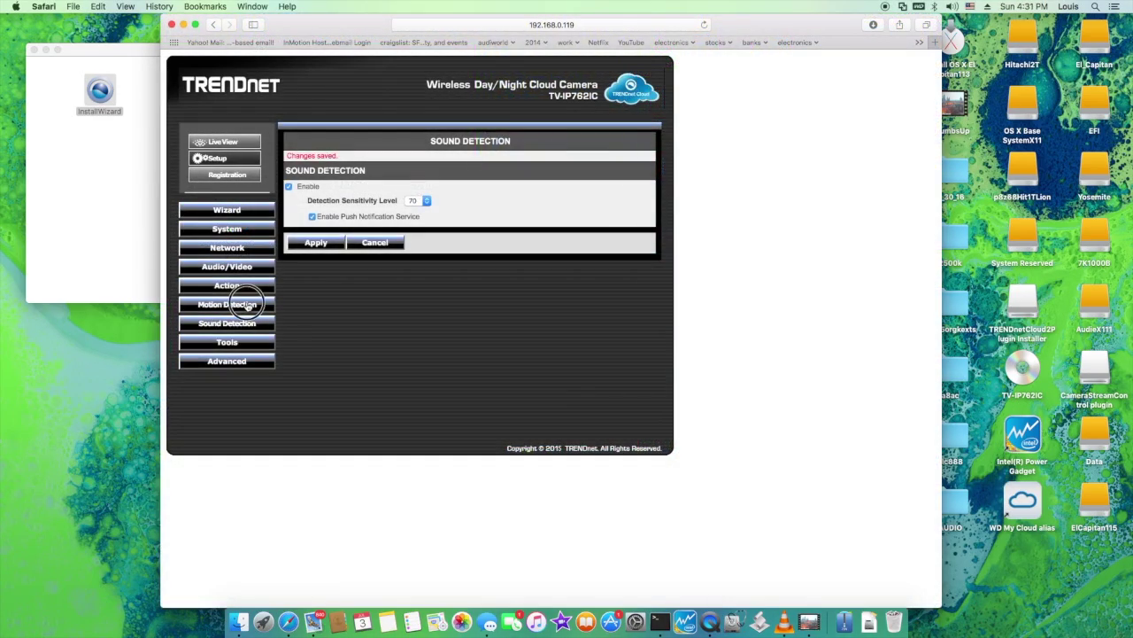
{"action": "left_click", "coordinate": [246, 304]}
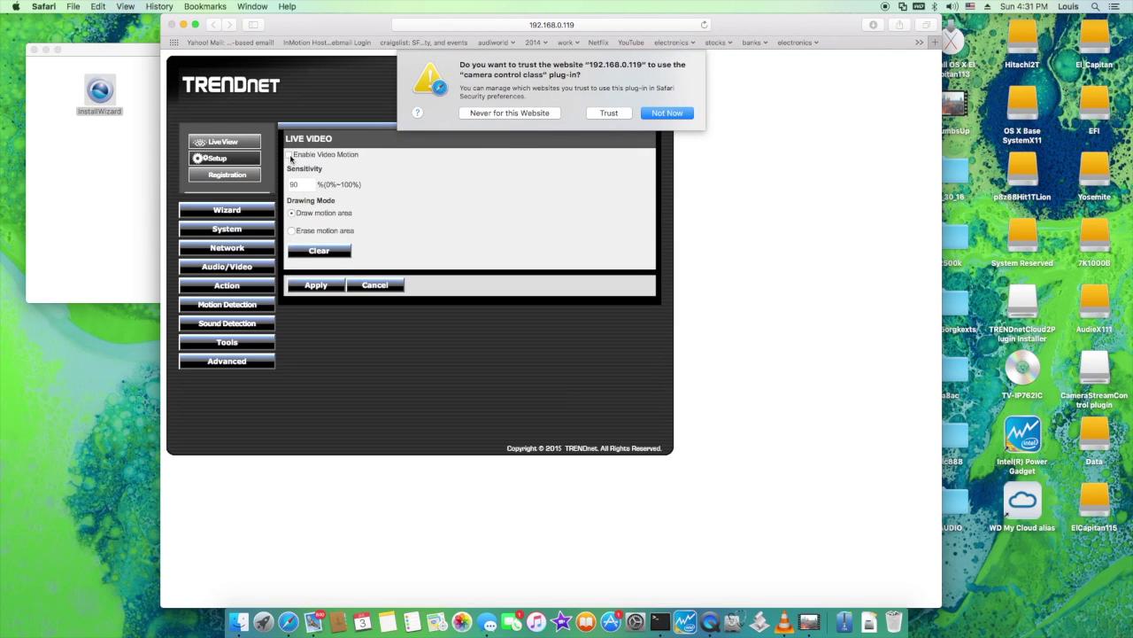
{"action": "left_click", "coordinate": [608, 112]}
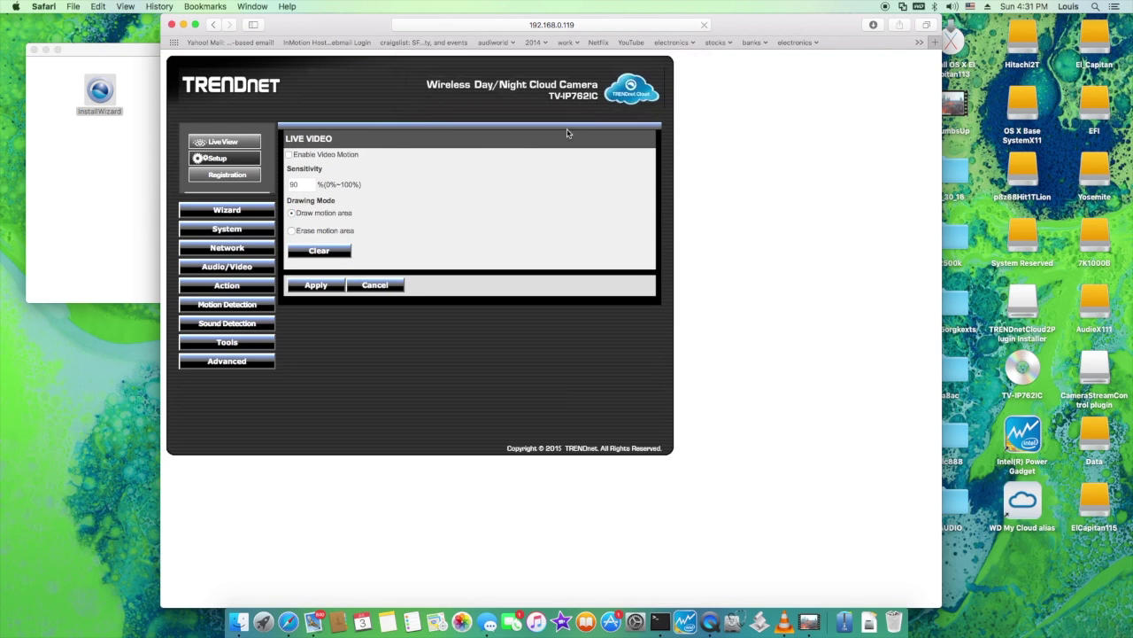
{"action": "left_click", "coordinate": [228, 303]}
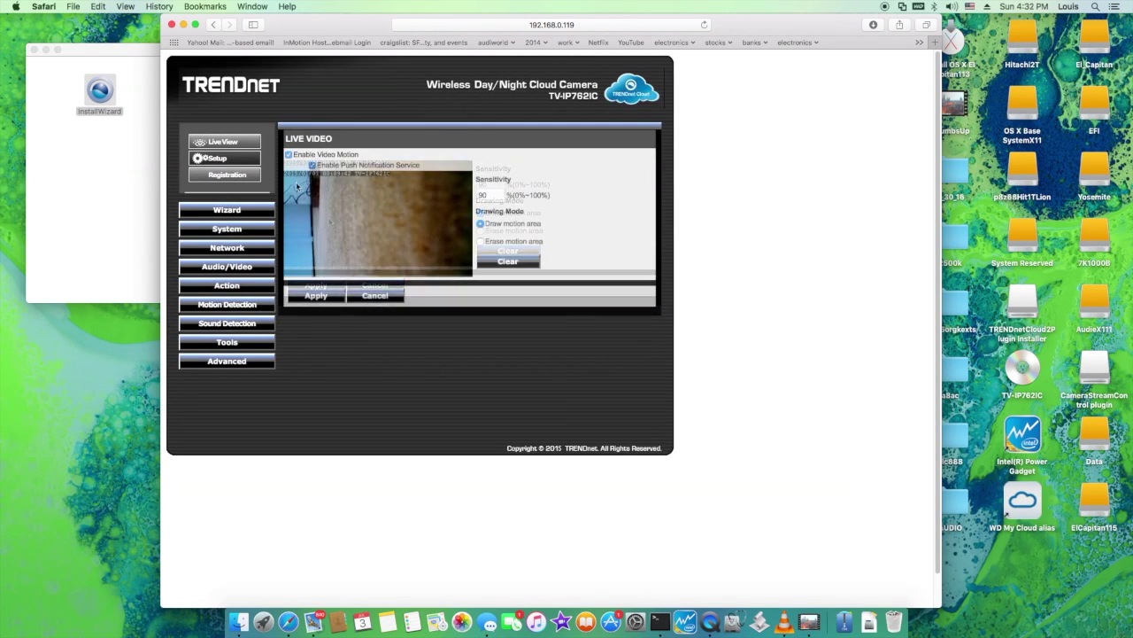
Draw the motion area over the whole live video and apply the settings
{"action": "left_click_drag", "start_coordinate": [286, 176], "coordinate": [471, 282]}
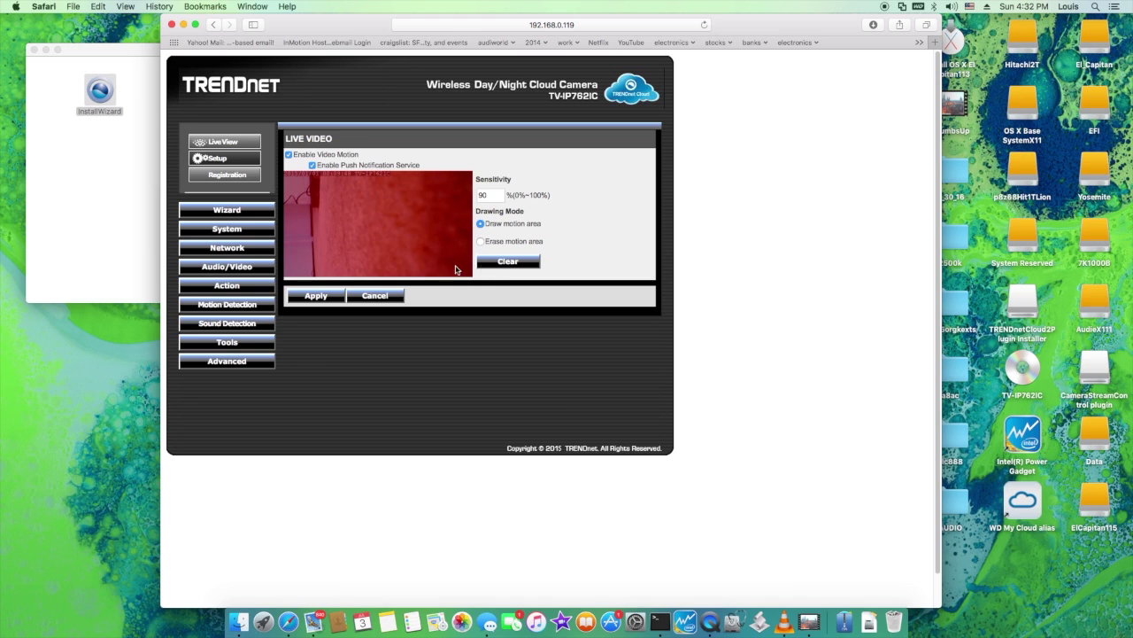
{"action": "left_click", "coordinate": [326, 296]}
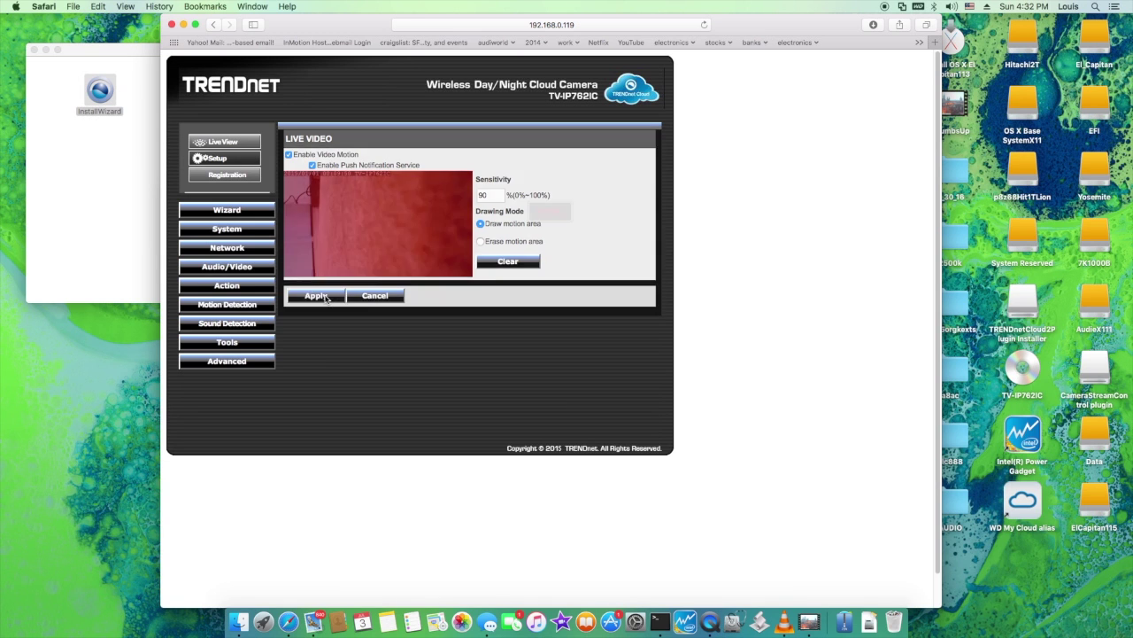
{"action": "left_click", "coordinate": [227, 248]}
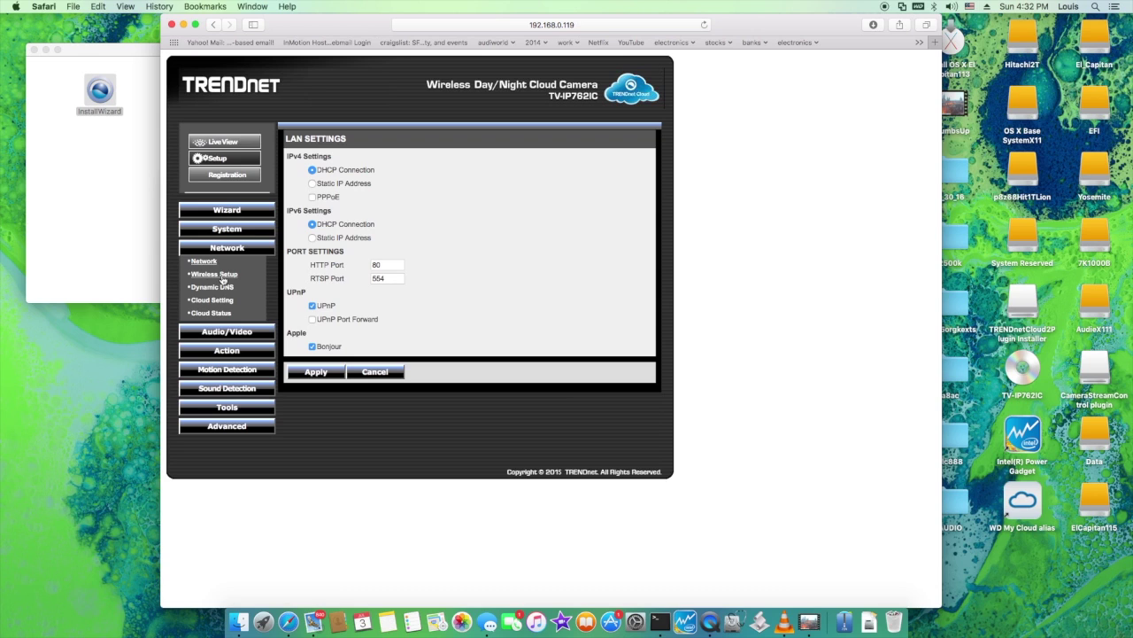
Enable wireless and connect the camera to dognmonkey13 with WPA2-PSK/AES security
{"action": "left_click", "coordinate": [222, 278]}
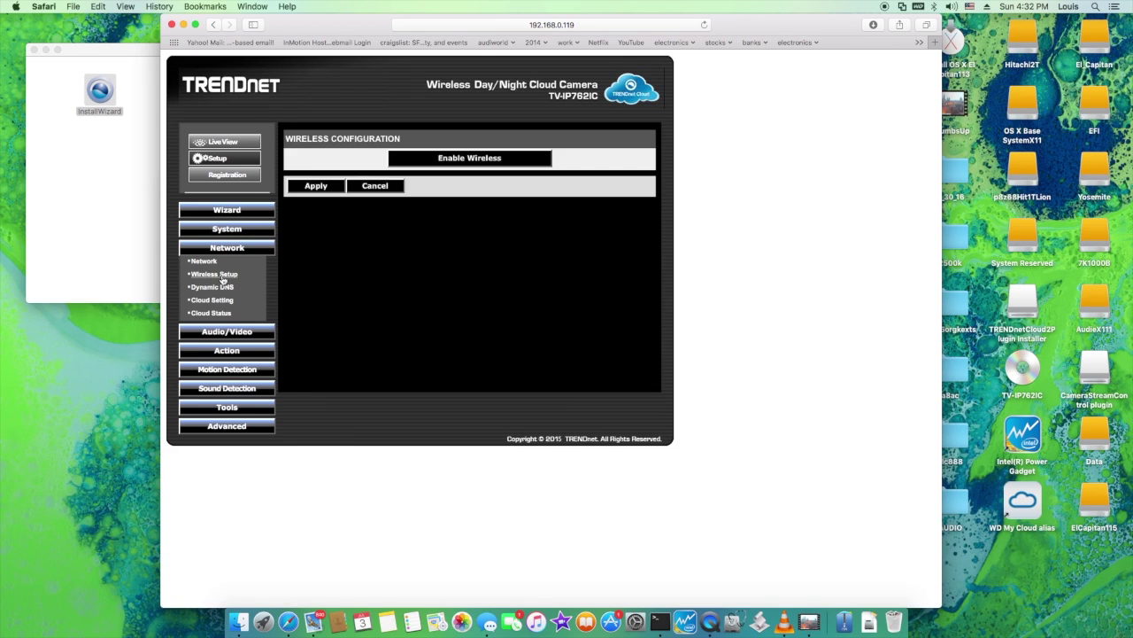
{"action": "left_click", "coordinate": [453, 161]}
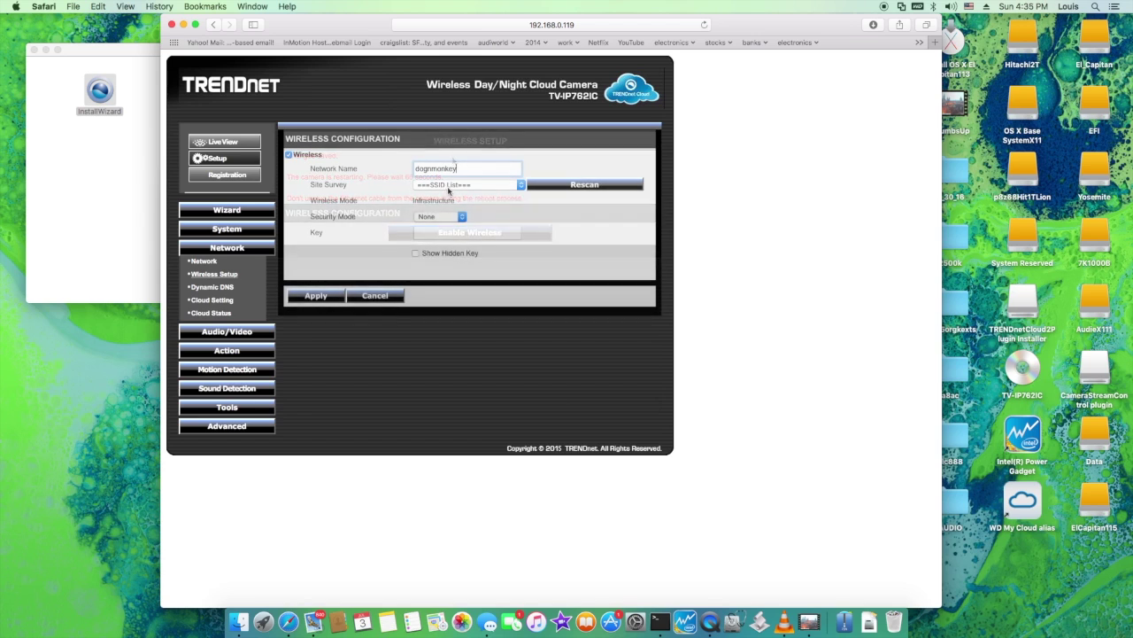
{"action": "left_click", "coordinate": [469, 185]}
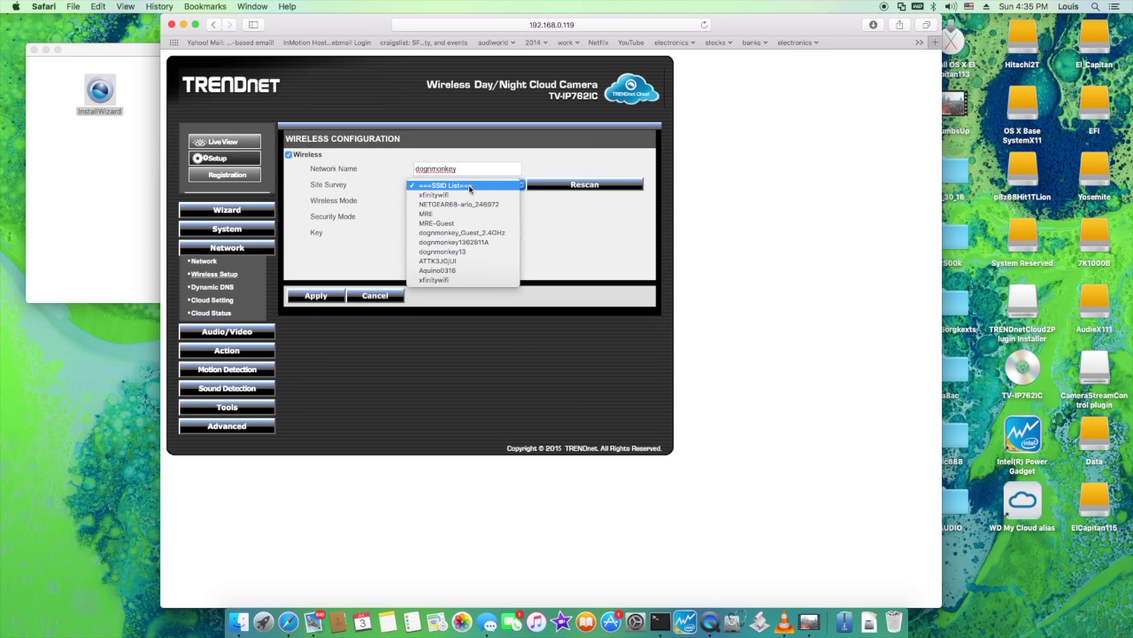
{"action": "left_click", "coordinate": [442, 252]}
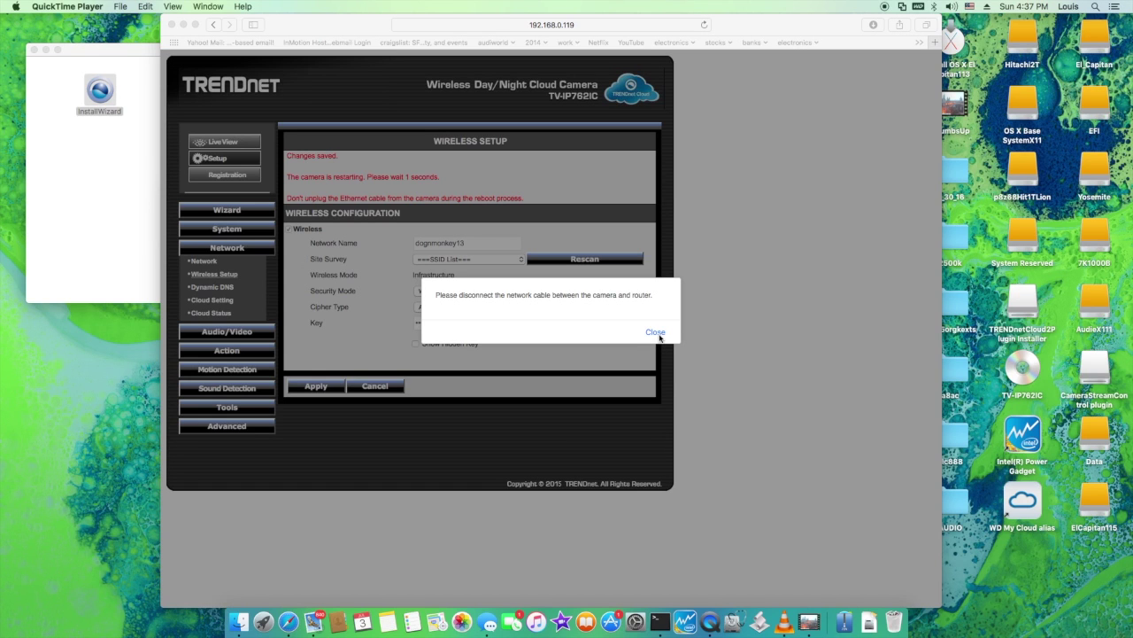
{"action": "left_click", "coordinate": [659, 335]}
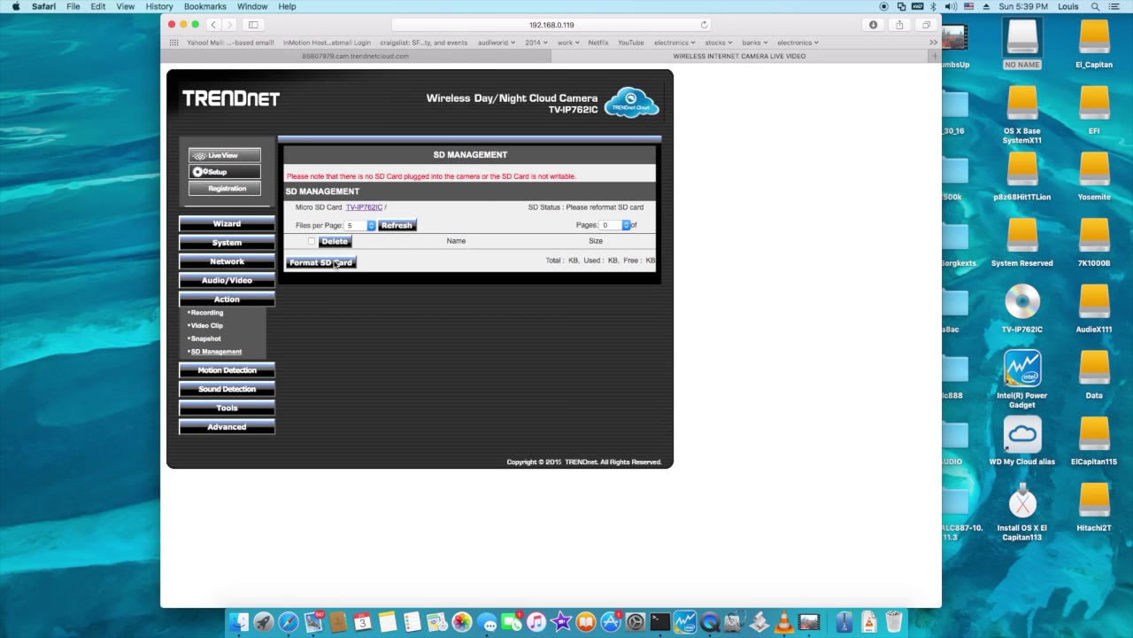
Uncheck Enable under Action > Recording and apply it, then return to the camera's setup pages
{"action": "left_click", "coordinate": [209, 314]}
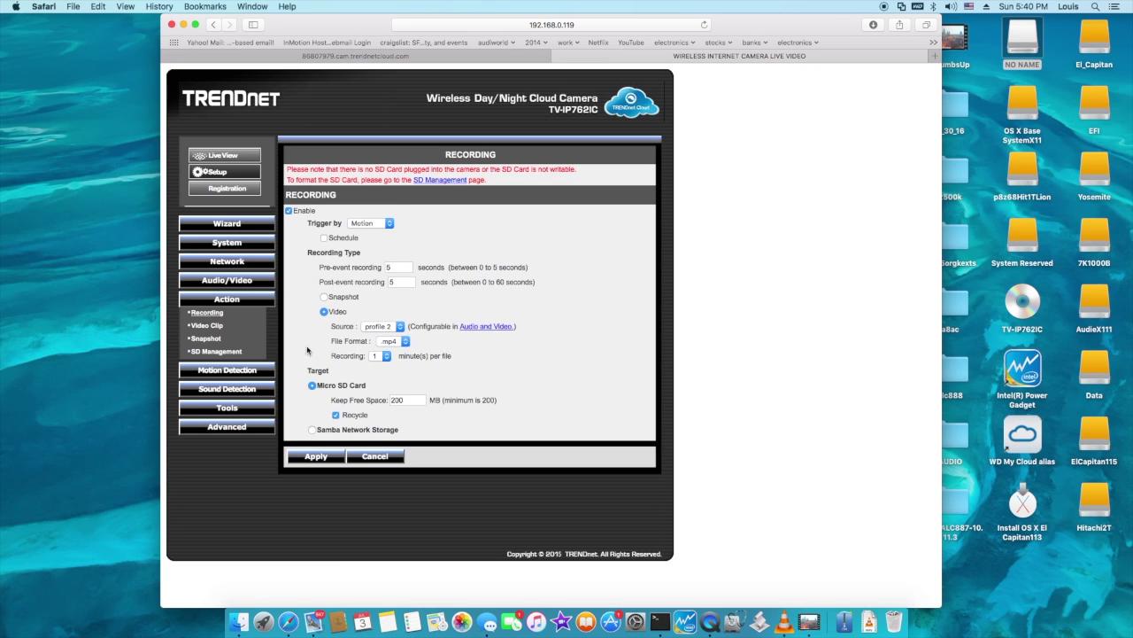
{"action": "left_click", "coordinate": [289, 210]}
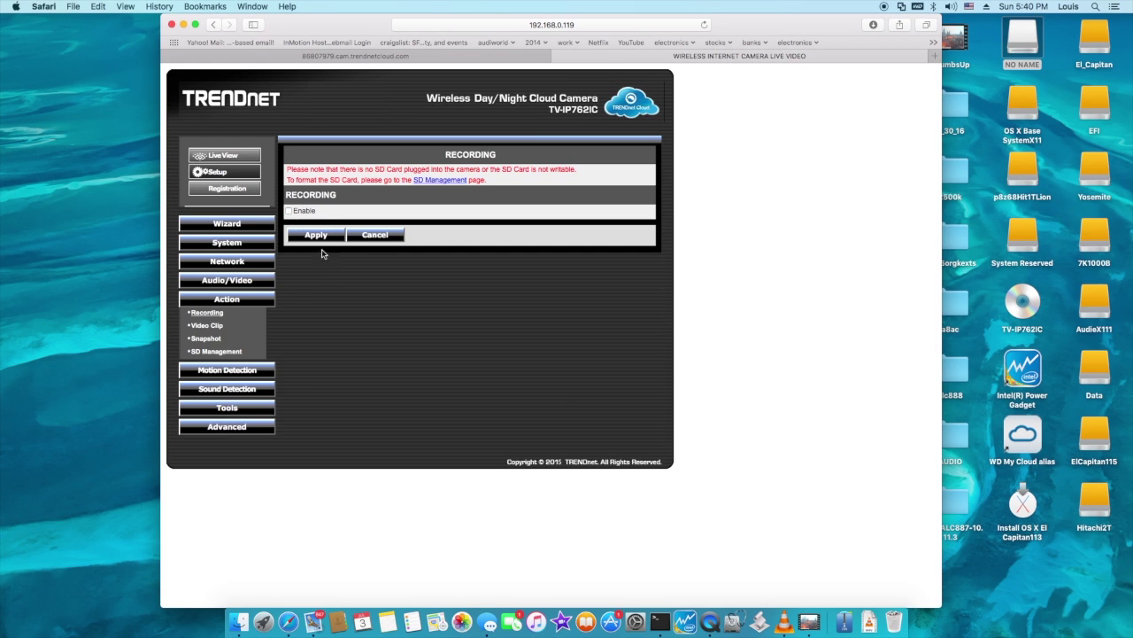
{"action": "left_click", "coordinate": [317, 235]}
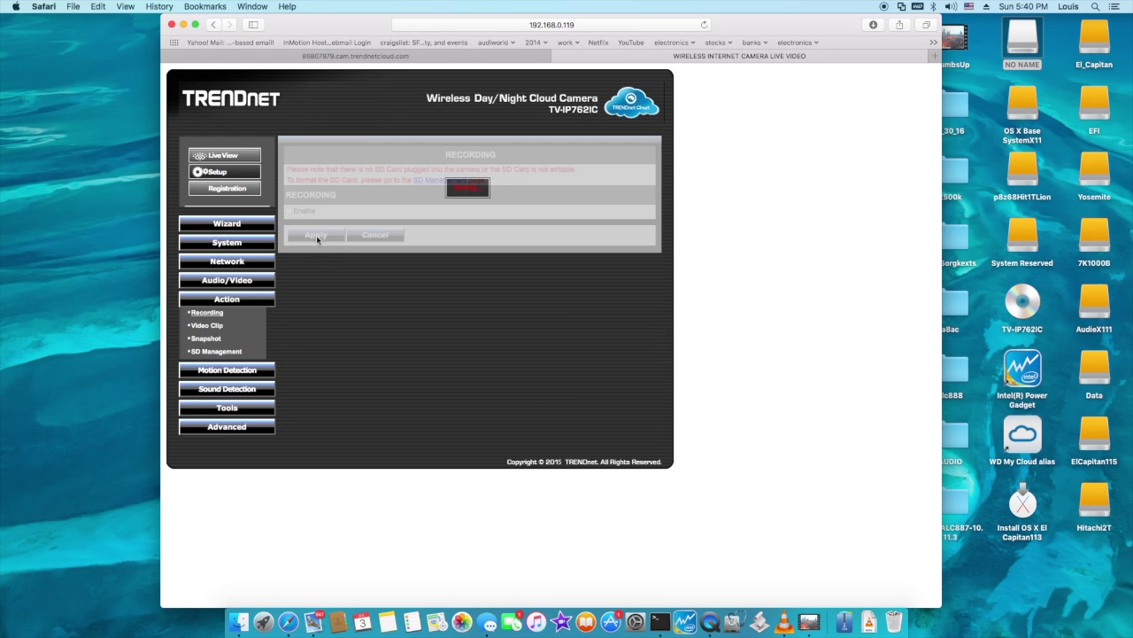
{"action": "left_click", "coordinate": [204, 326]}
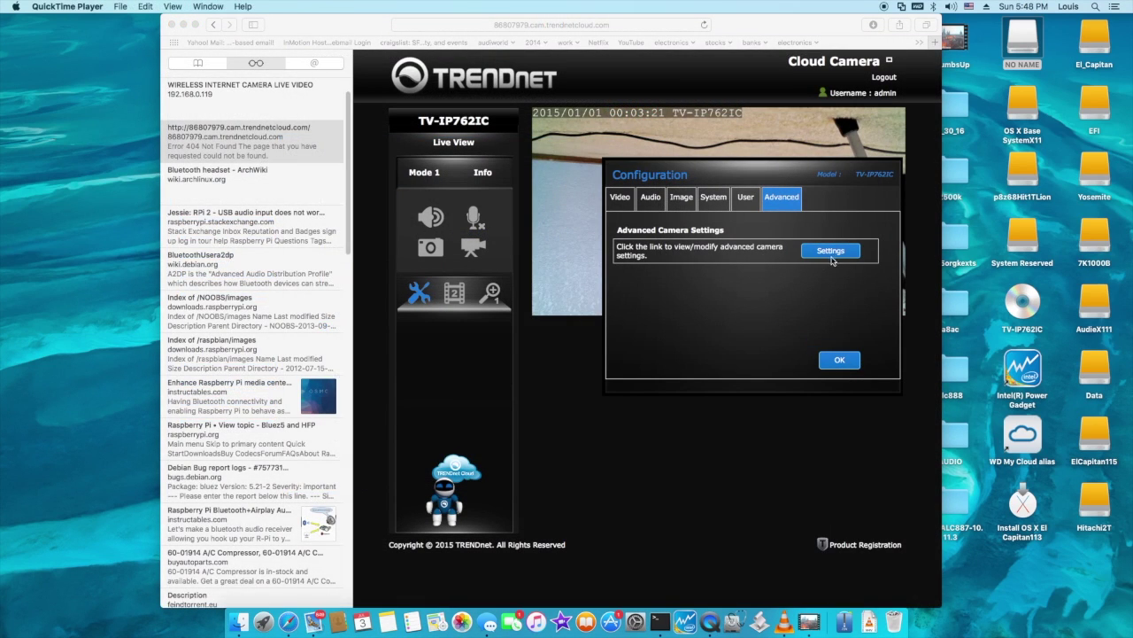
{"action": "left_click", "coordinate": [835, 255]}
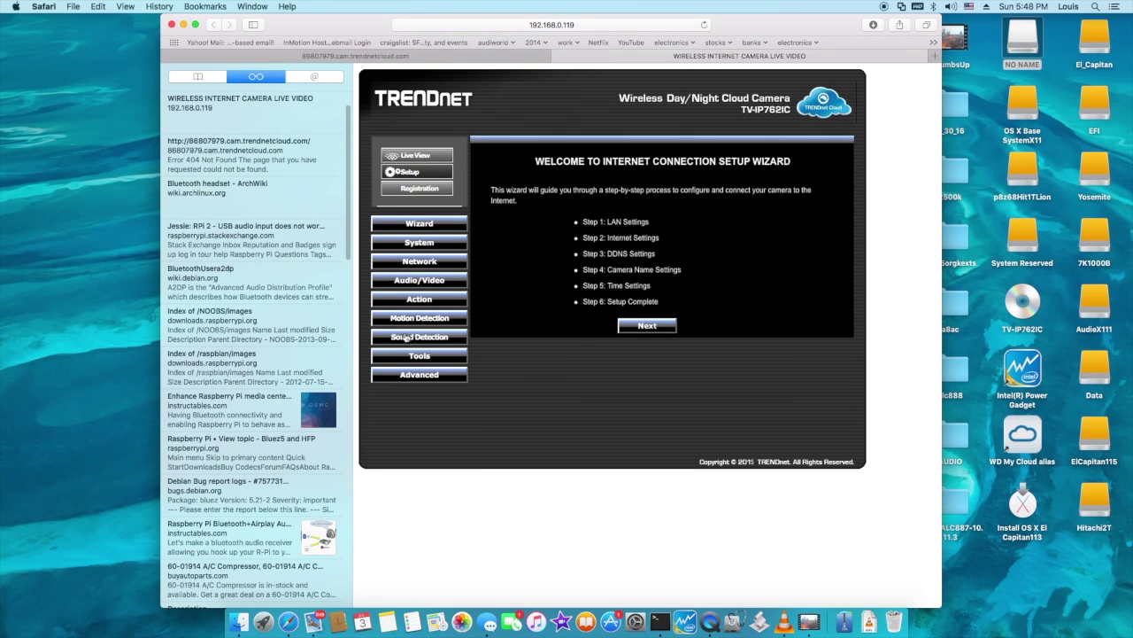
Format the microSD card from Action > SD Management, leaving 30314624 KB free
{"action": "left_click", "coordinate": [428, 301]}
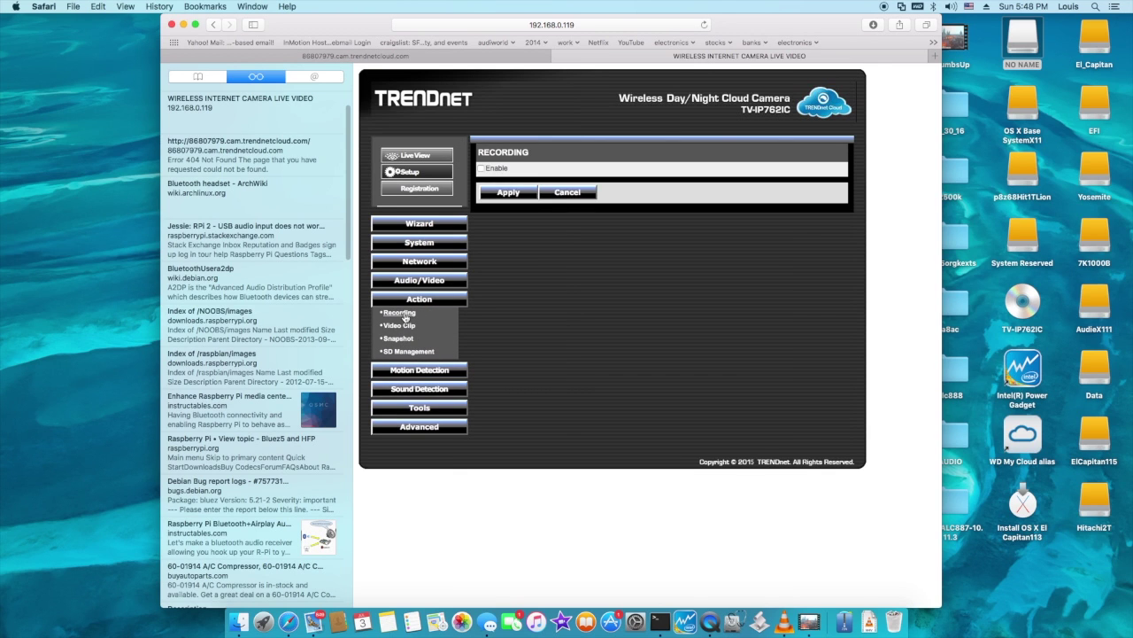
{"action": "left_click", "coordinate": [400, 313]}
{"action": "left_click", "coordinate": [409, 353]}
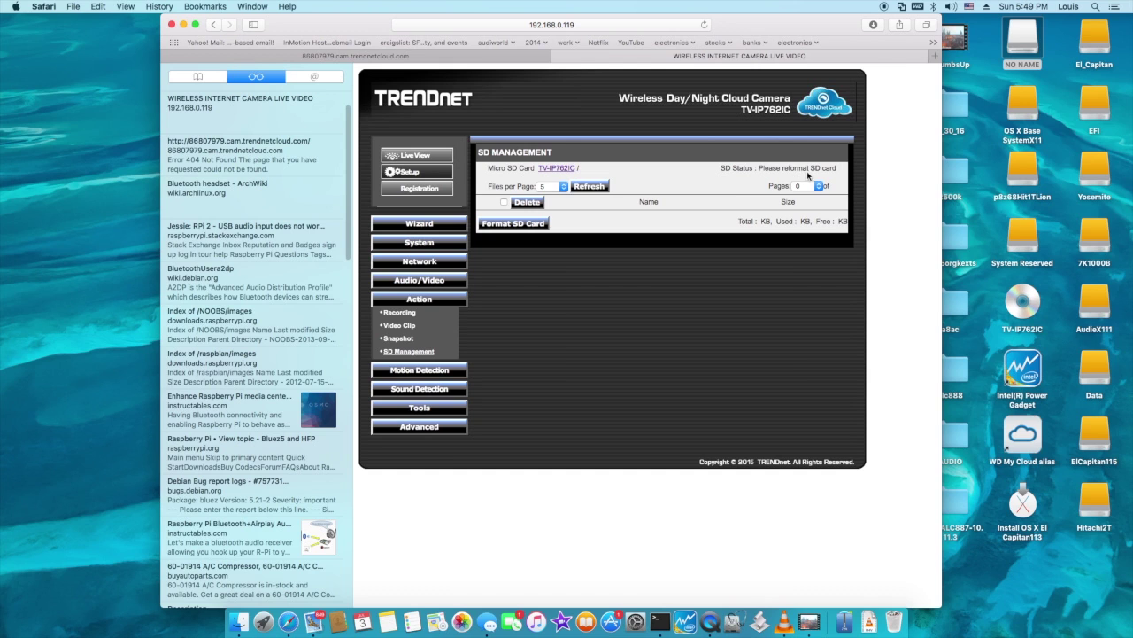
{"action": "left_click", "coordinate": [531, 225]}
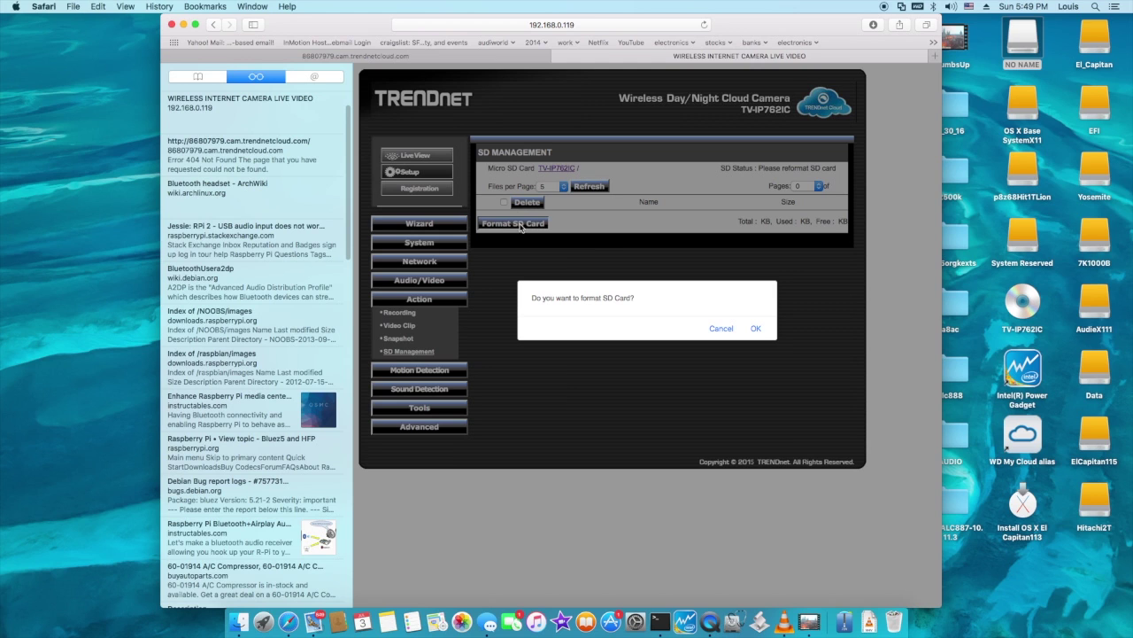
{"action": "left_click", "coordinate": [756, 328]}
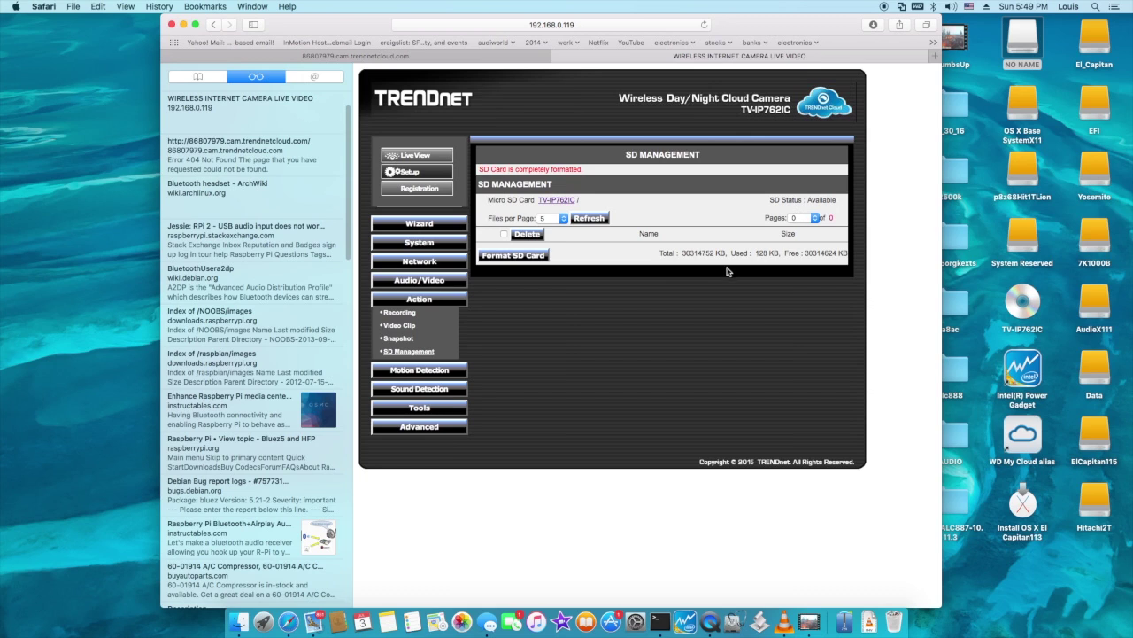
{"action": "left_click_drag", "start_coordinate": [691, 256], "coordinate": [714, 253]}
Check Enable under Action > Recording, apply it, and refresh the form with Cancel
{"action": "left_click", "coordinate": [400, 313]}
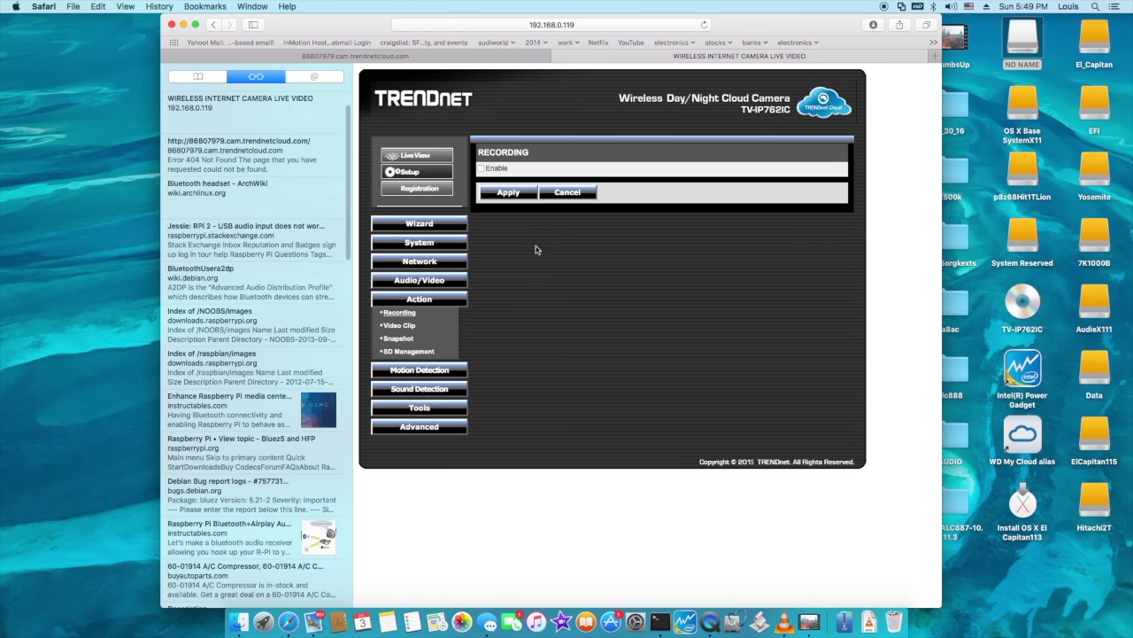
{"action": "left_click", "coordinate": [482, 169]}
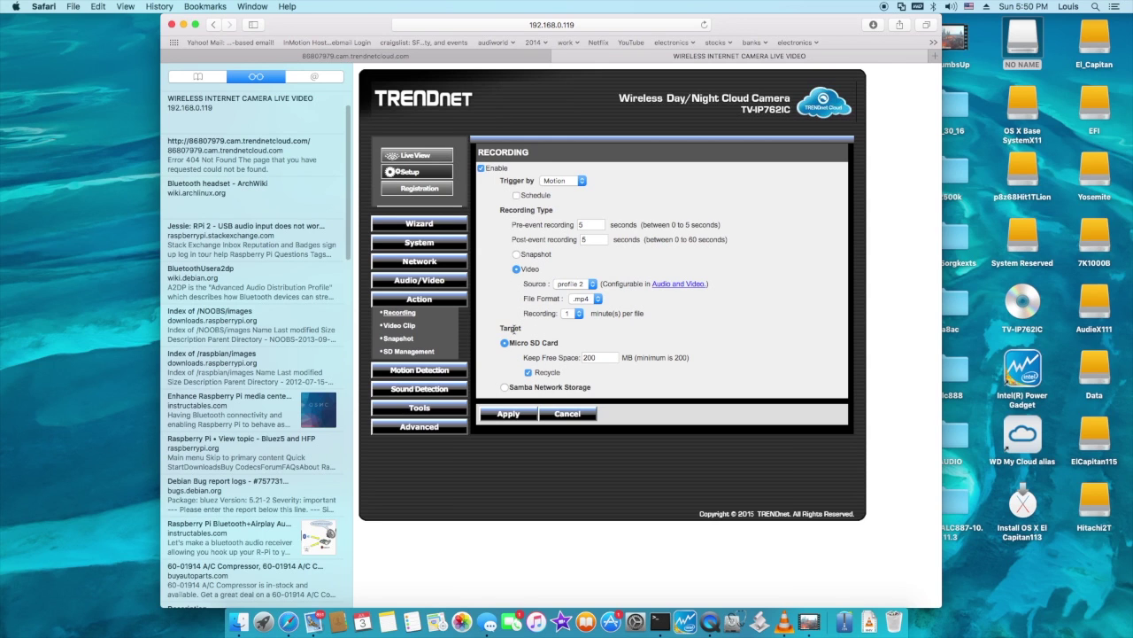
{"action": "left_click", "coordinate": [509, 414]}
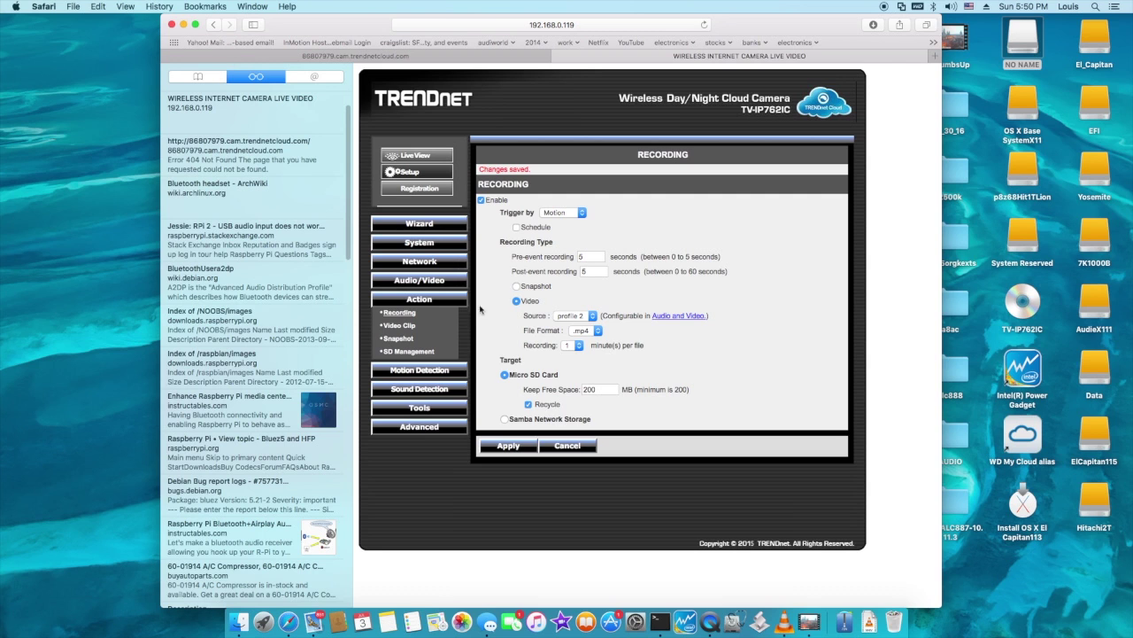
{"action": "left_click", "coordinate": [568, 446]}
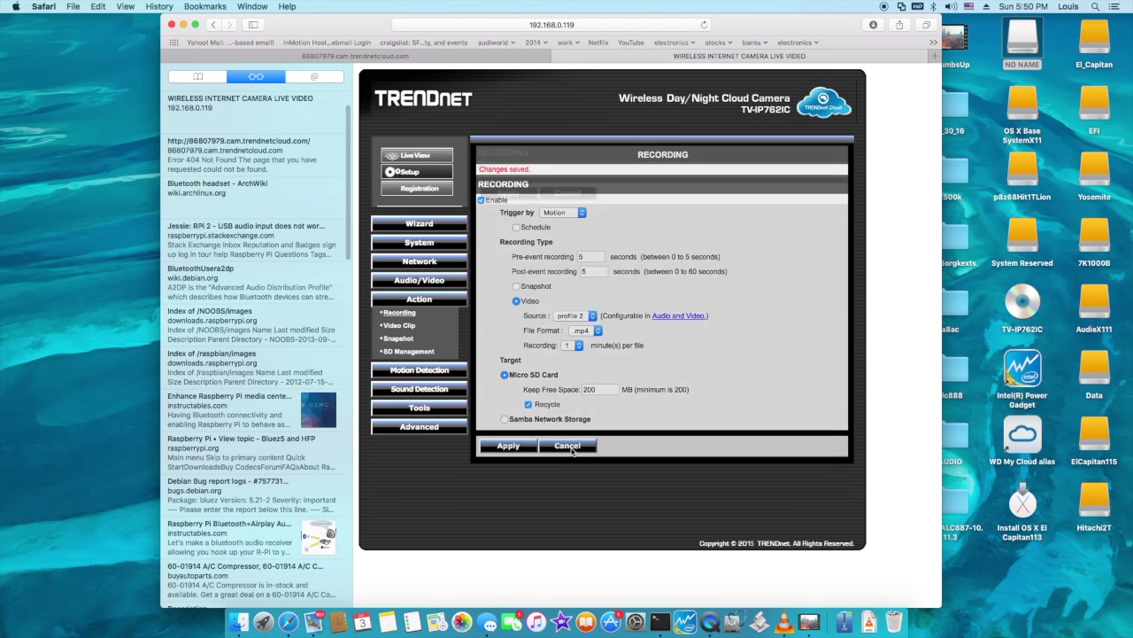
{"action": "left_click", "coordinate": [425, 157]}
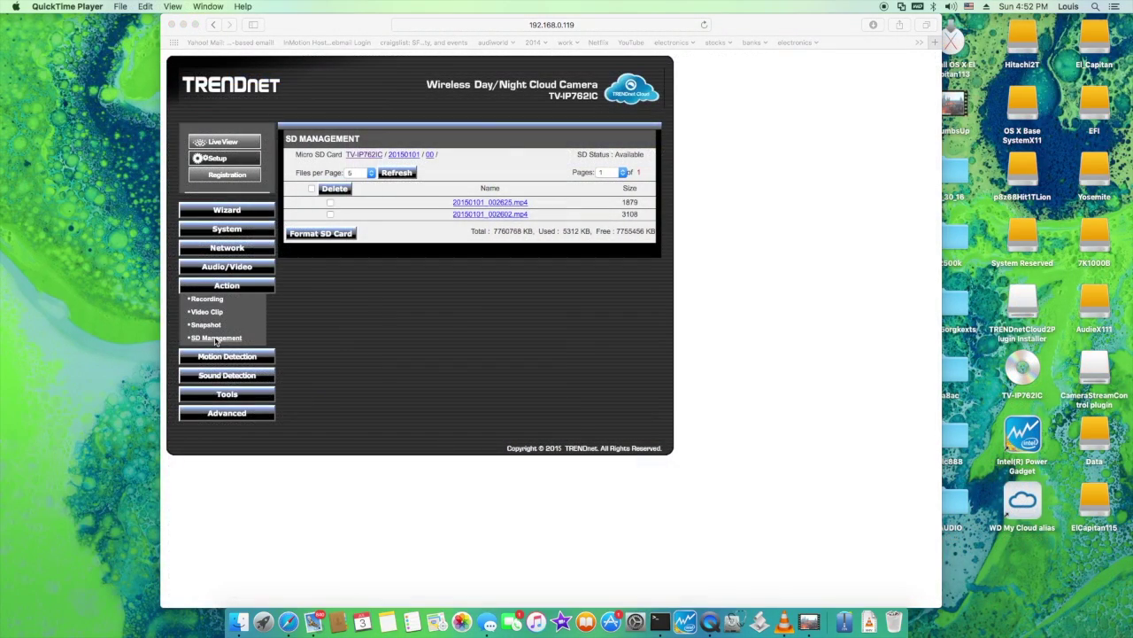
Download clip 20150101_002602.mp4 from SD Management and open it in VLC from Downloads
{"action": "left_click", "coordinate": [215, 341]}
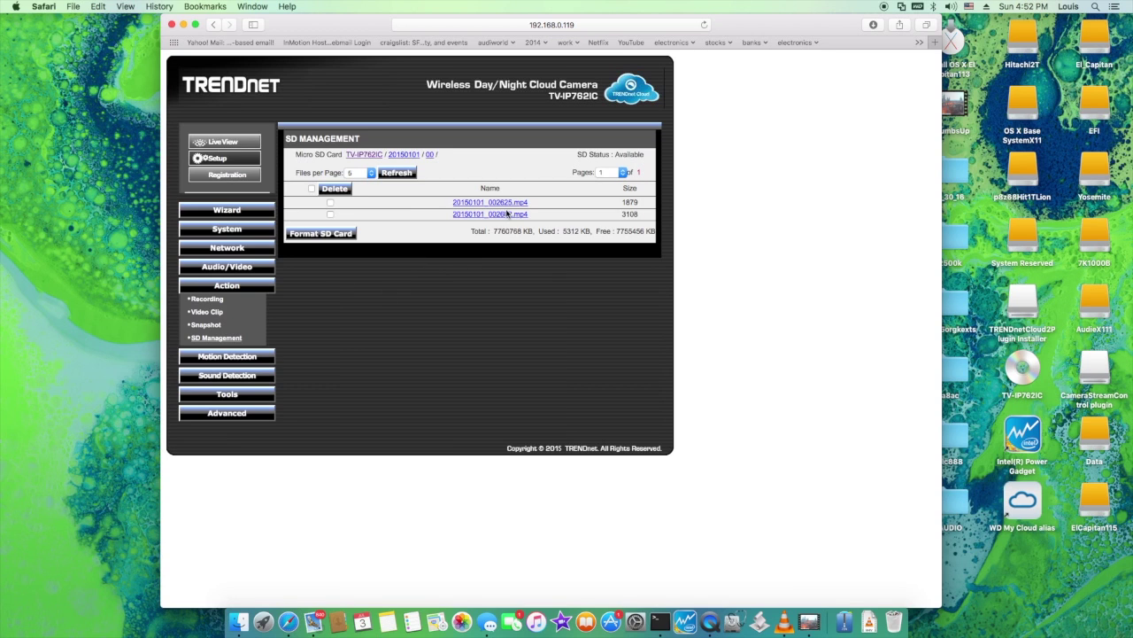
{"action": "left_click", "coordinate": [492, 215]}
{"action": "right_click", "coordinate": [870, 620]}
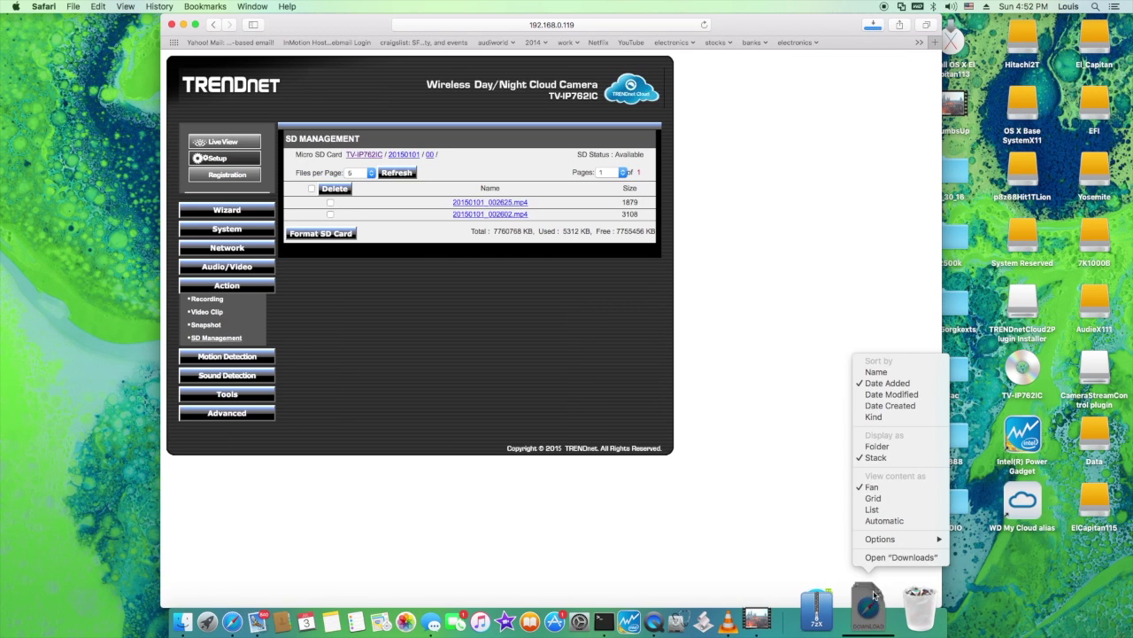
{"action": "left_click", "coordinate": [874, 595]}
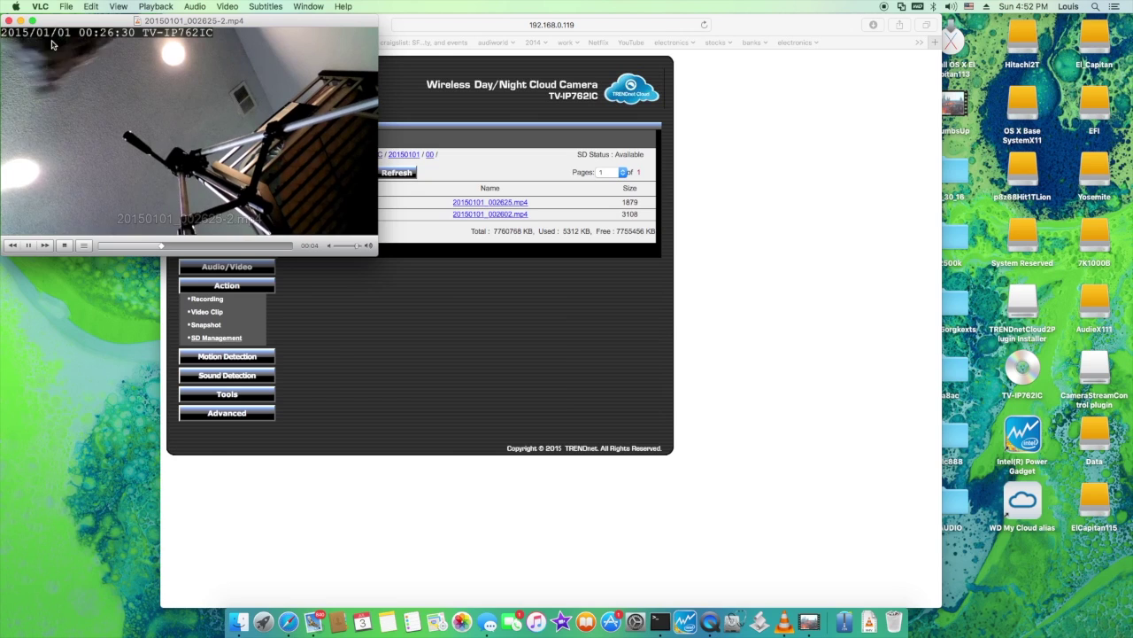
Switch VLC playback to the clip 20150101_002625-2.mp4
{"action": "left_click", "coordinate": [33, 20]}
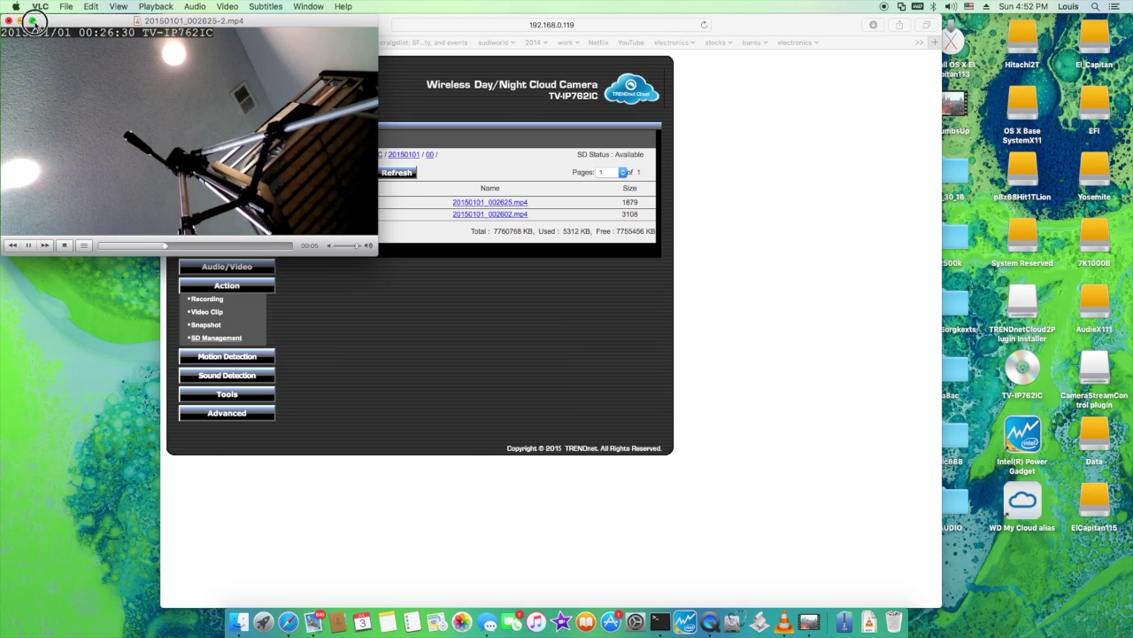